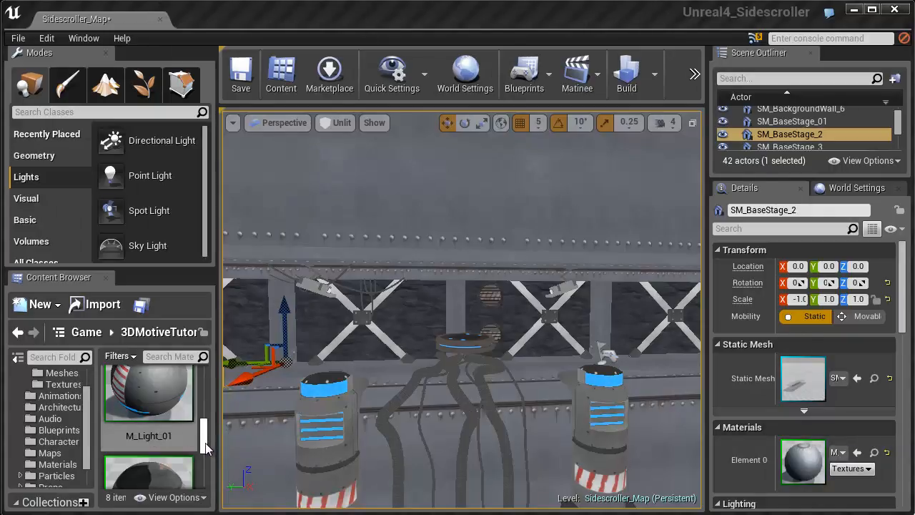
# - Open the SM_BackgroundWall_01 mesh from the 3DMotiveTutorial Meshes folder and inspect it from an angle
pyautogui.click(157, 332)
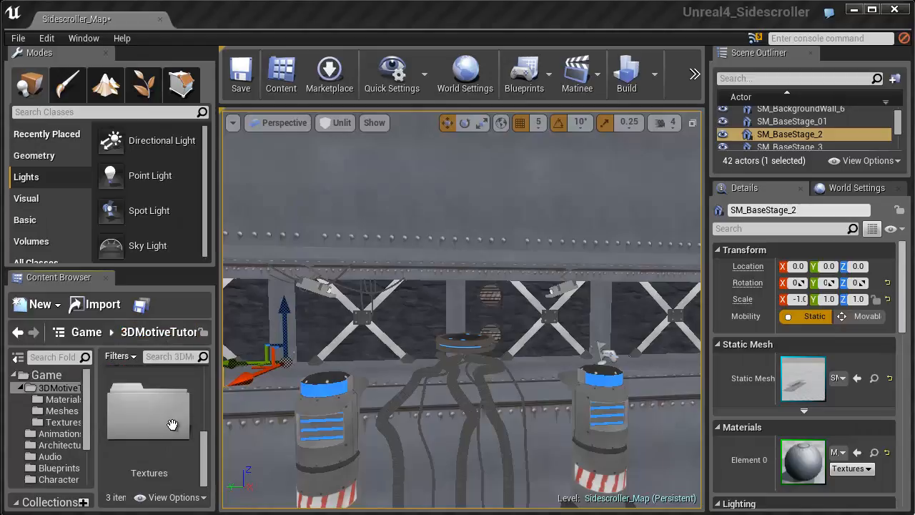
pyautogui.click(170, 425)
pyautogui.scroll(2, 170, 426)
pyautogui.doubleClick(168, 404)
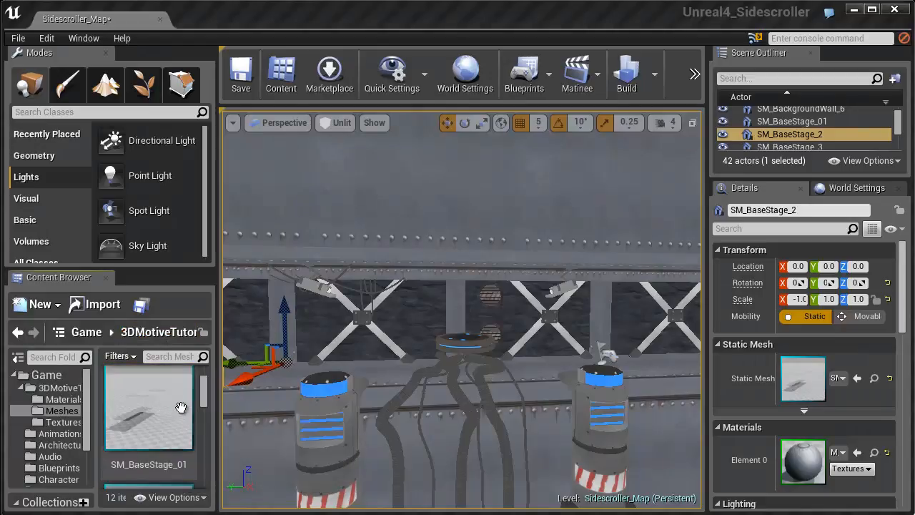
pyautogui.scroll(1, 162, 405)
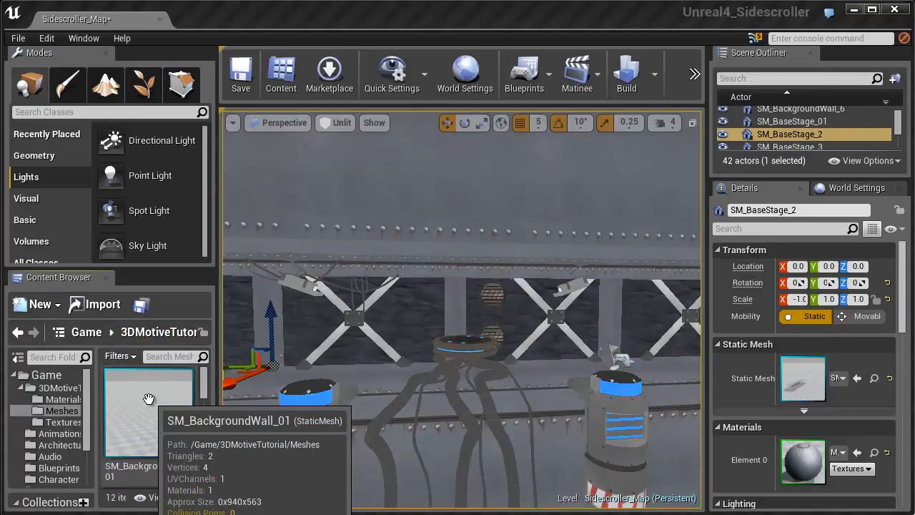
pyautogui.doubleClick(159, 403)
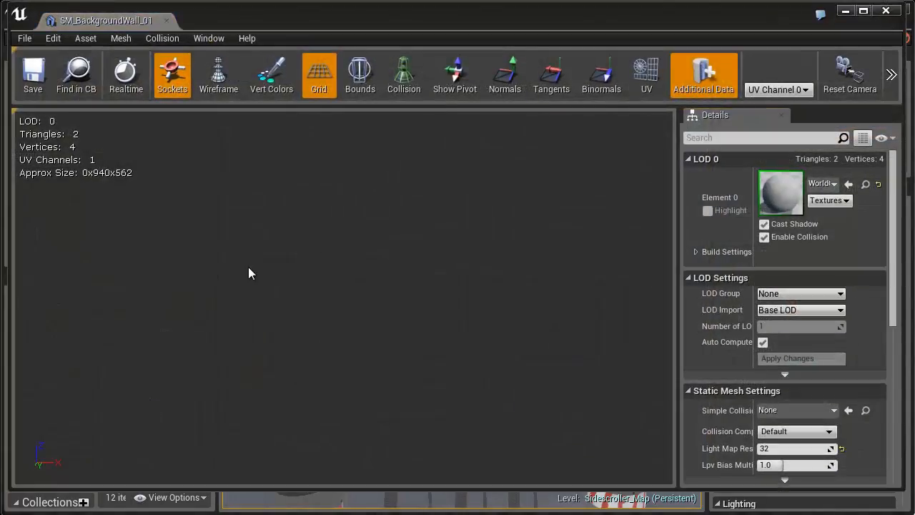
pyautogui.moveTo(375, 239); pyautogui.dragTo(576, 312)
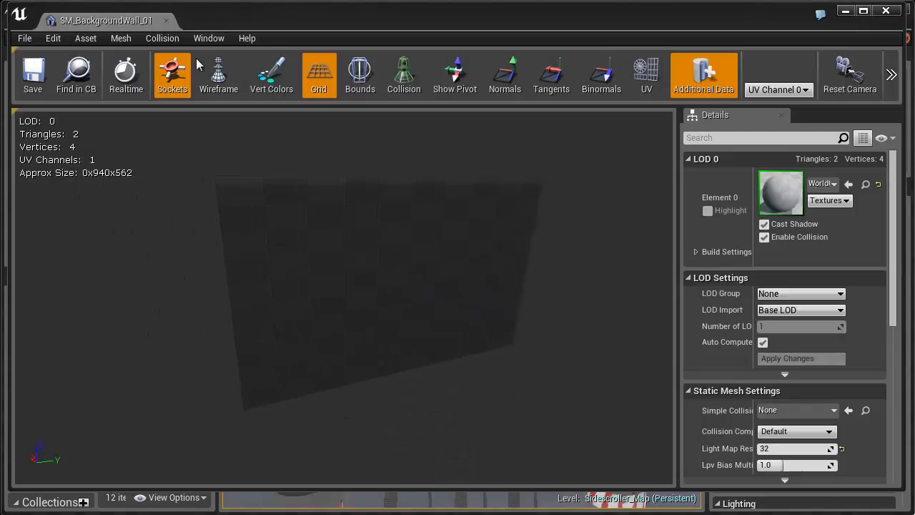
# - Generate unique UVs for the background wall mesh, creating new UVs saved to UV Channel 1 with maximum stretching of 0.5
pyautogui.click(209, 38)
pyautogui.click(227, 132)
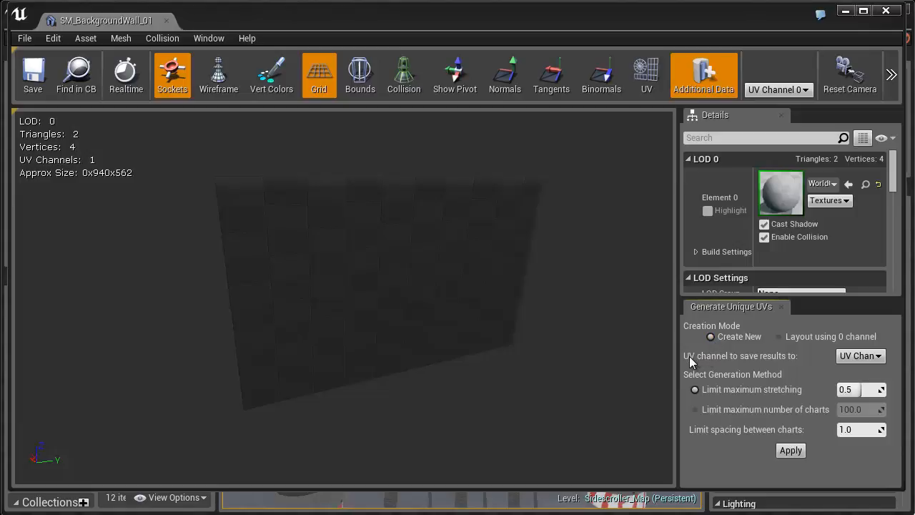
pyautogui.click(862, 356)
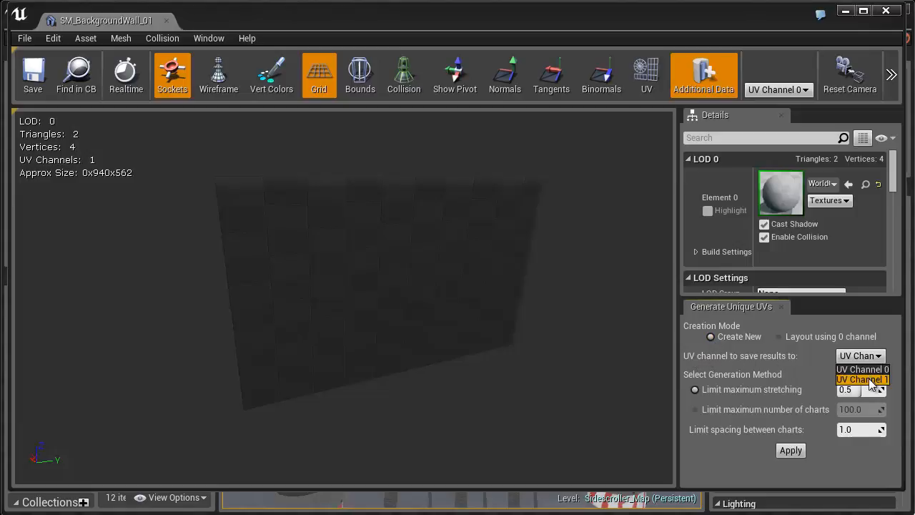
pyautogui.click(868, 381)
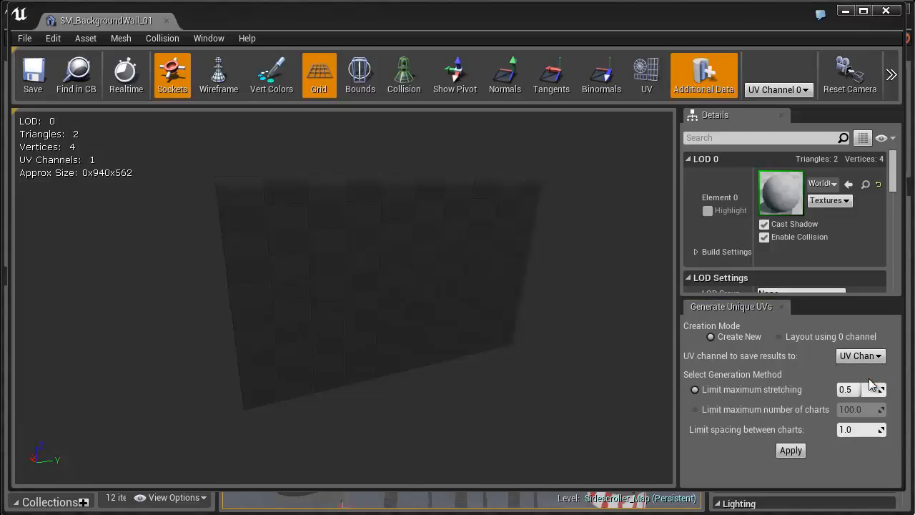
pyautogui.click(798, 451)
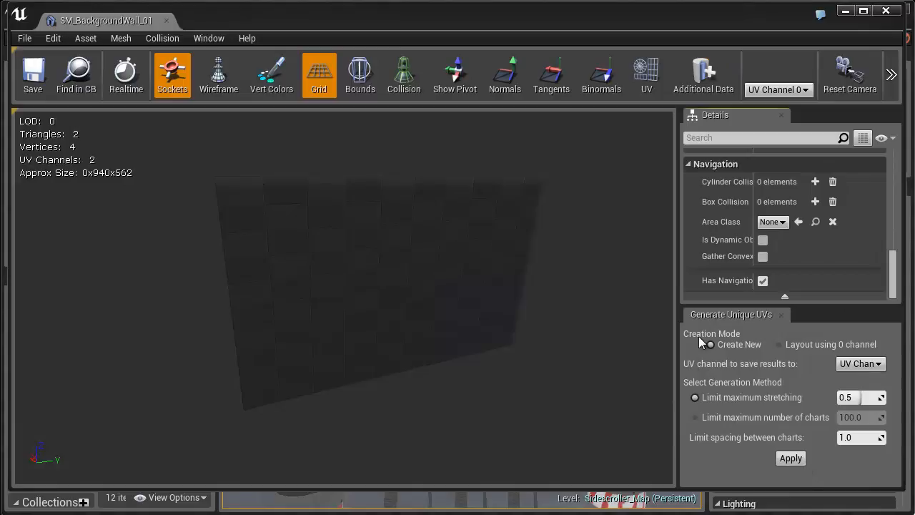
# - Set the background wall mesh's light map coordinate index to 1, then save and close the mesh
pyautogui.scroll(6, 797, 261)
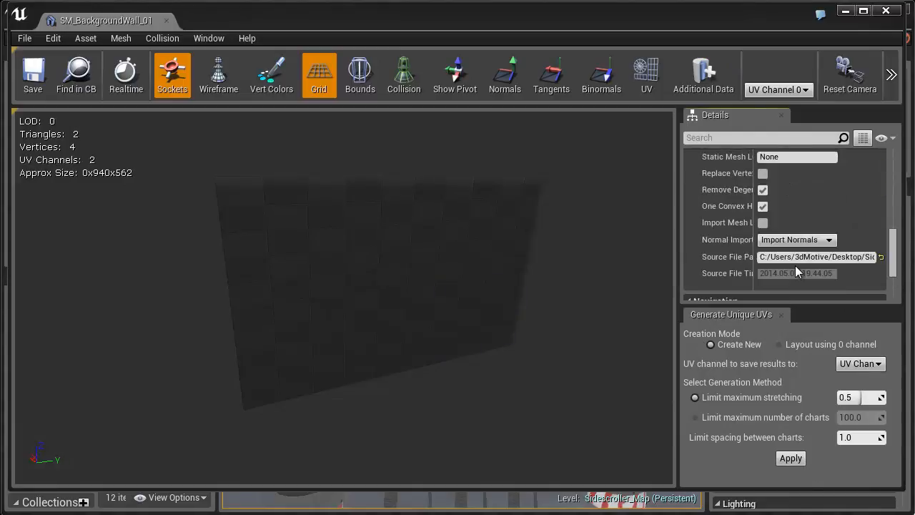
pyautogui.scroll(7, 780, 266)
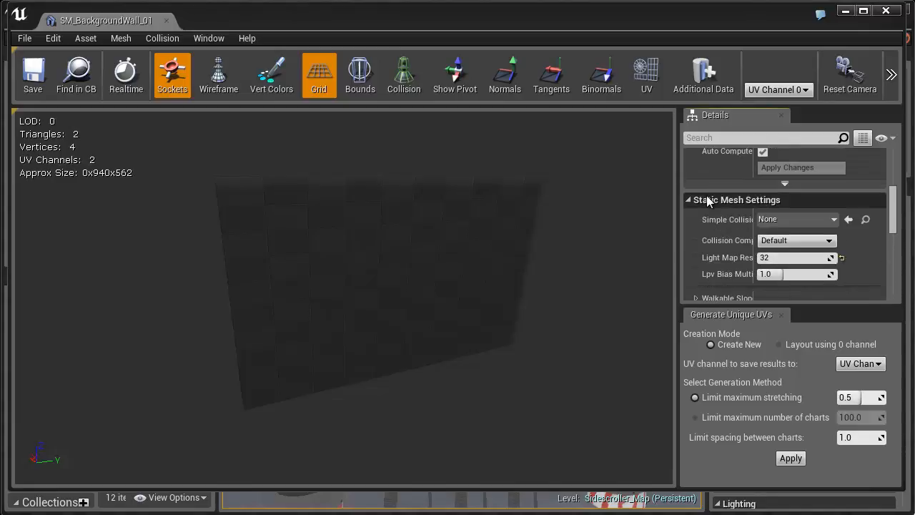
pyautogui.scroll(-4, 706, 202)
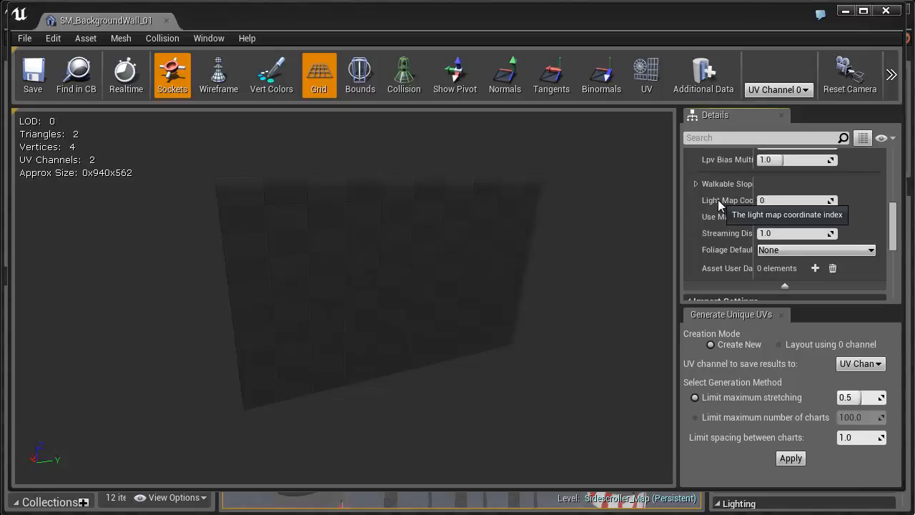
pyautogui.click(786, 201)
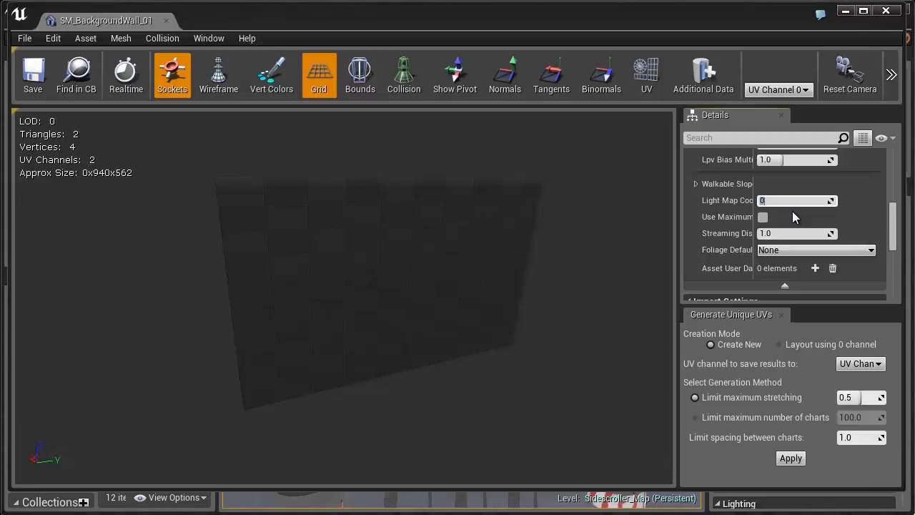
pyautogui.write('1')
pyautogui.press('Return')
pyautogui.click(33, 75)
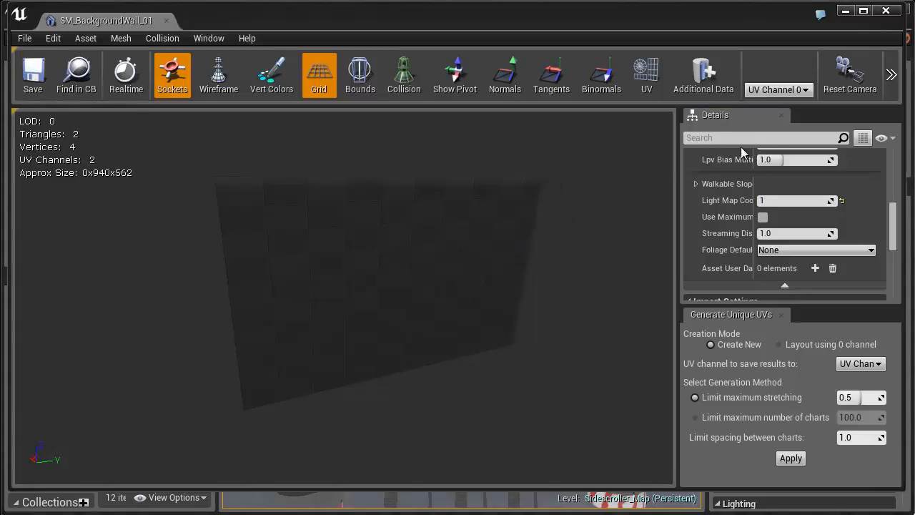
pyautogui.click(885, 11)
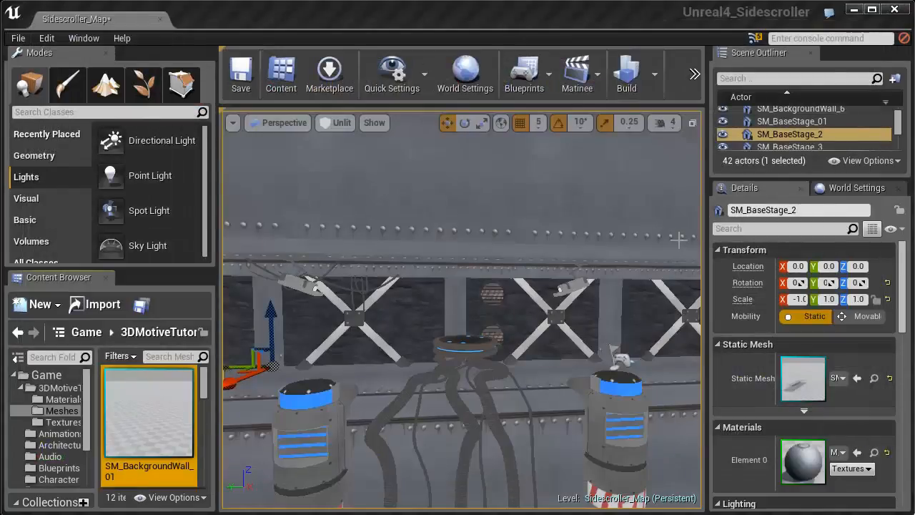
# - Open the SM_BaseStage_01 mesh and generate its unique UVs with maximum stretching 0.5 and chart spacing 1.0
pyautogui.scroll(-2, 206, 390)
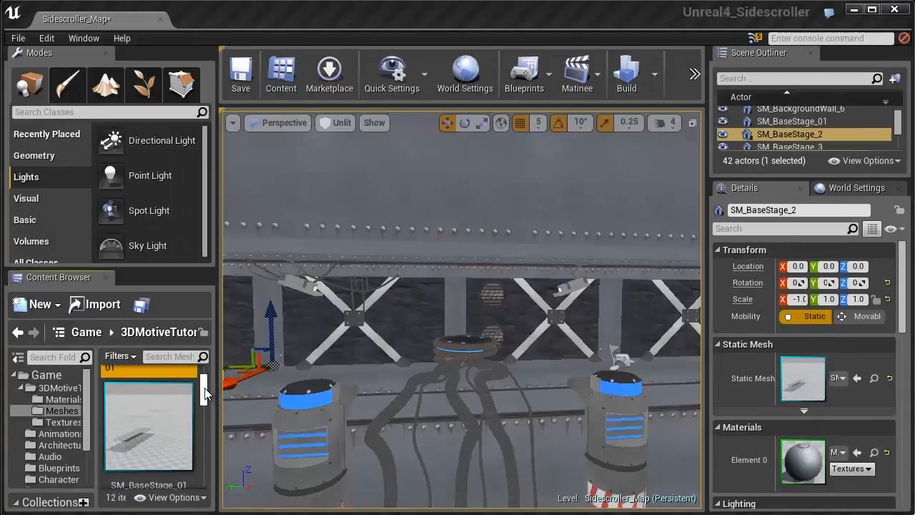
pyautogui.doubleClick(158, 409)
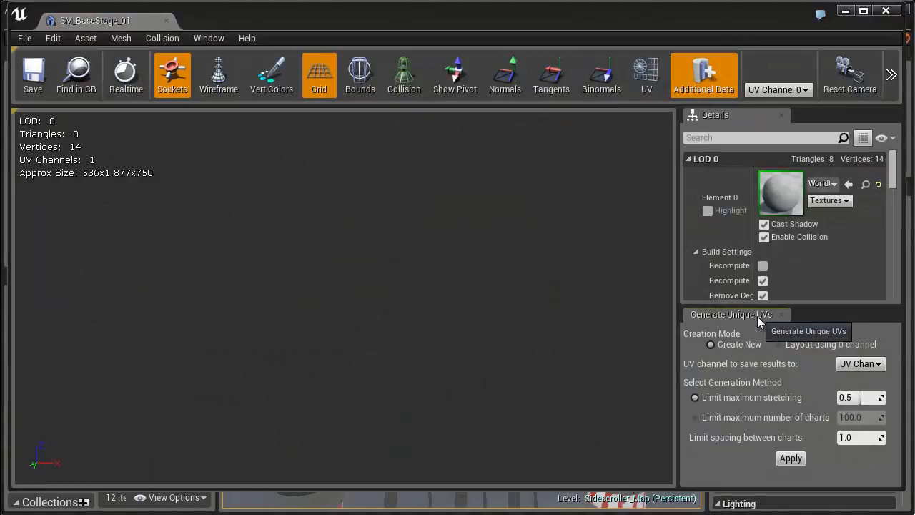
pyautogui.click(792, 459)
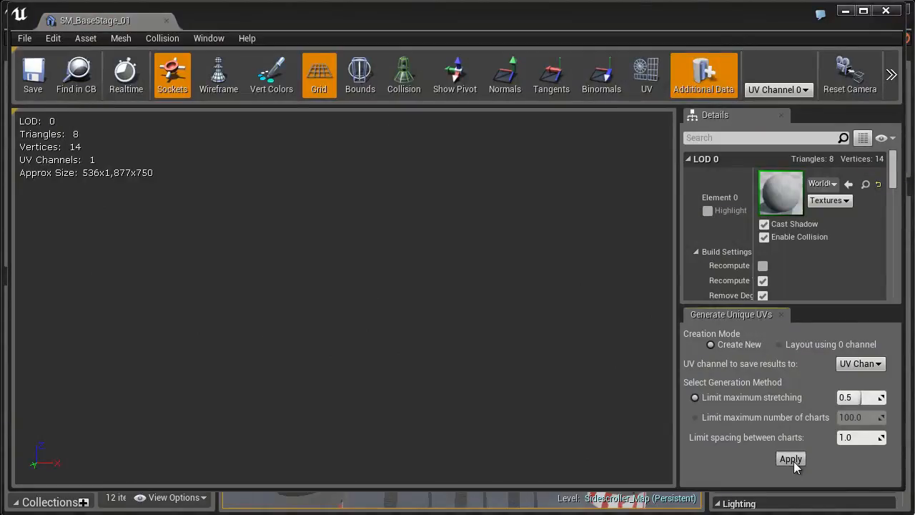
# - Set the SM_BaseStage_01 mesh's light map coordinate index to 1, then save and close the mesh
pyautogui.moveTo(895, 179); pyautogui.dragTo(895, 231)
pyautogui.click(778, 183)
pyautogui.write('1')
pyautogui.press('Return')
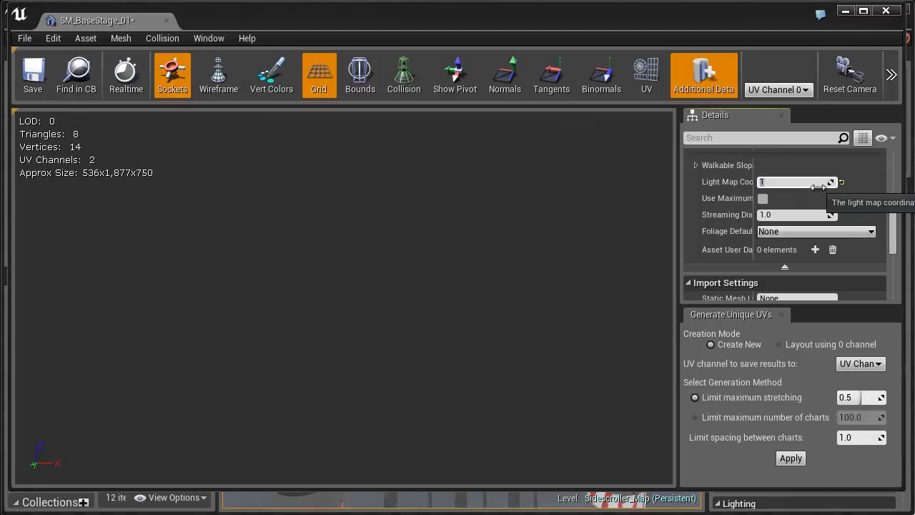
pyautogui.click(30, 87)
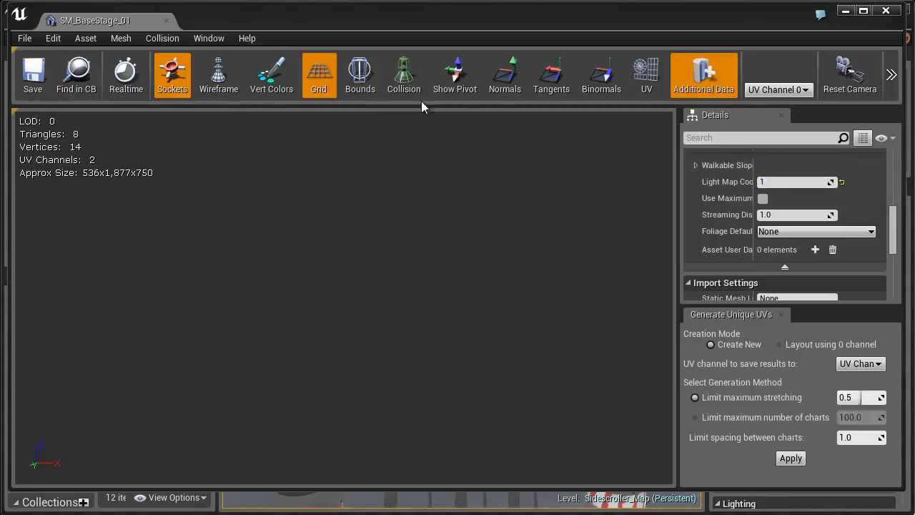
pyautogui.click(883, 16)
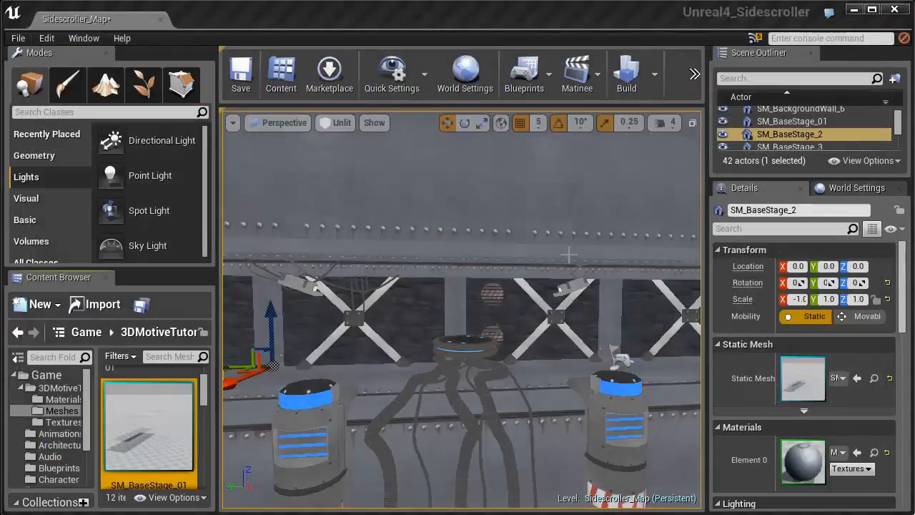
# - Open the SM_BaseStageTop_01 mesh for editing
pyautogui.doubleClick(149, 427)
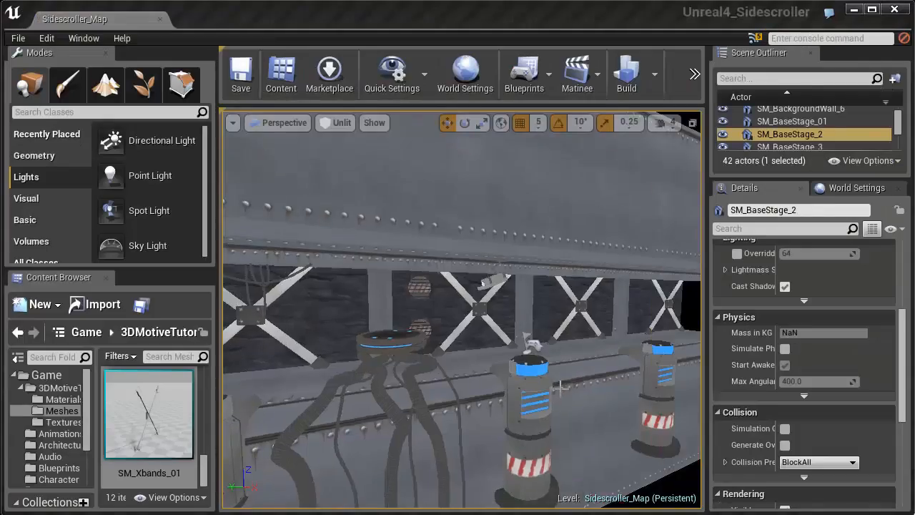
# - Place a Spot Light in the level in front of the canister beside the hanging cables and focus on it
pyautogui.moveTo(501, 429); pyautogui.dragTo(514, 398)
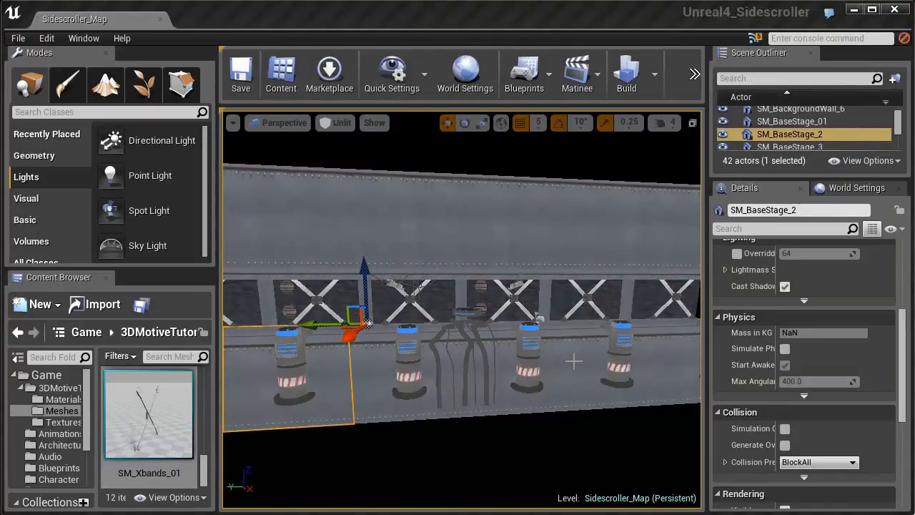
pyautogui.moveTo(576, 363); pyautogui.dragTo(562, 409)
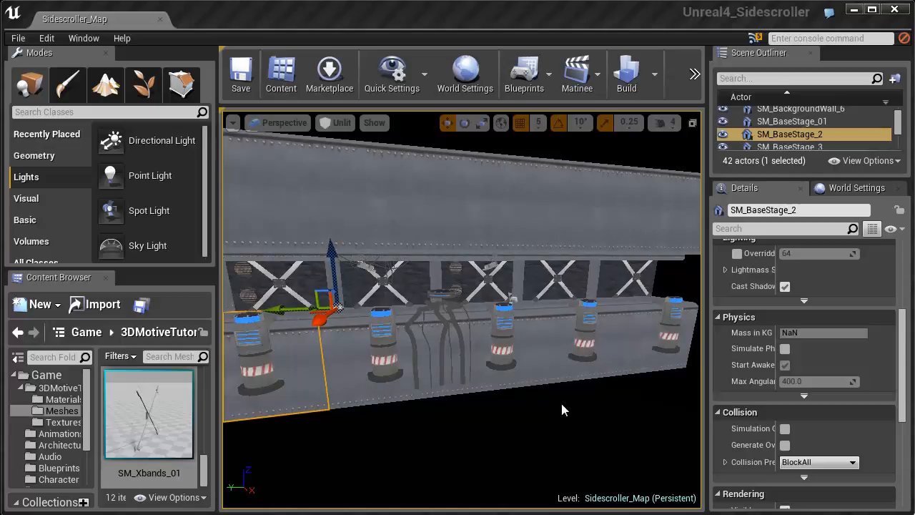
pyautogui.moveTo(132, 211); pyautogui.dragTo(395, 328)
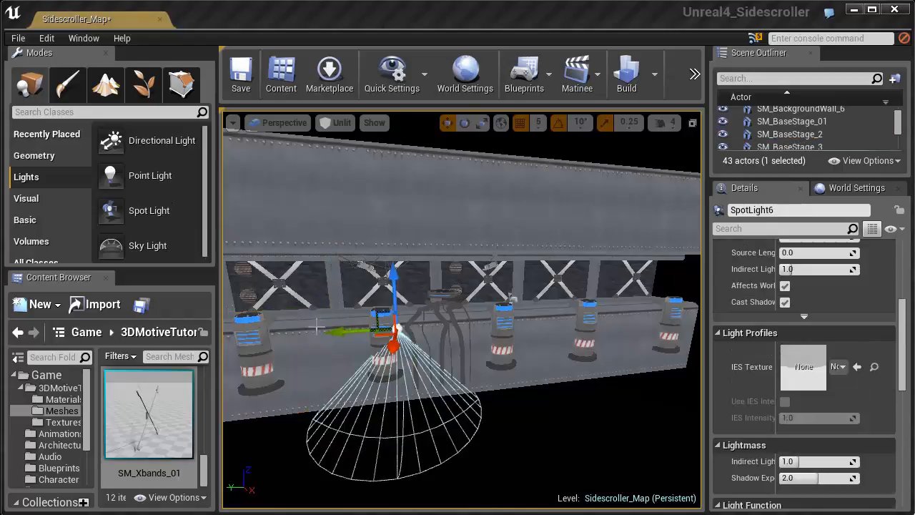
pyautogui.press('f')
pyautogui.moveTo(479, 301); pyautogui.dragTo(451, 307)
# - Rotate the spot light so its cone aims up toward the wall, and adjust its height beside the canister
pyautogui.press('e')
pyautogui.moveTo(548, 244); pyautogui.dragTo(568, 327)
pyautogui.press('w')
pyautogui.moveTo(530, 256); pyautogui.dragTo(529, 243)
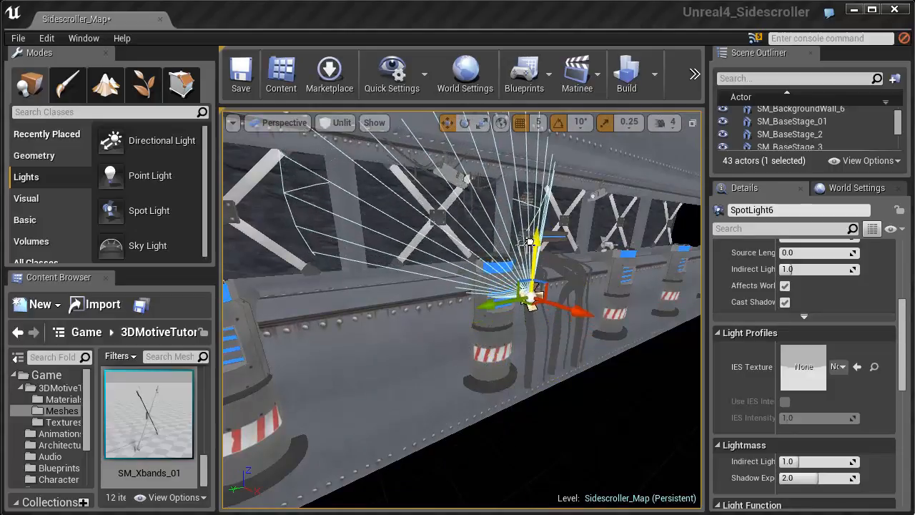
# - Switch the viewport to Lit view mode and raise the spot light in front of the canister
pyautogui.click(342, 123)
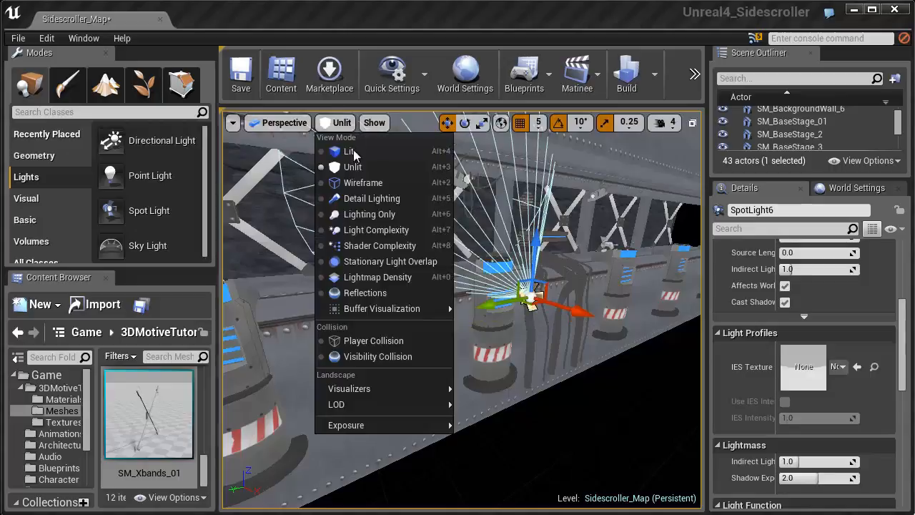
pyautogui.click(351, 151)
pyautogui.press('w')
pyautogui.moveTo(356, 202); pyautogui.dragTo(358, 198, button='right')
pyautogui.moveTo(455, 300); pyautogui.dragTo(455, 253)
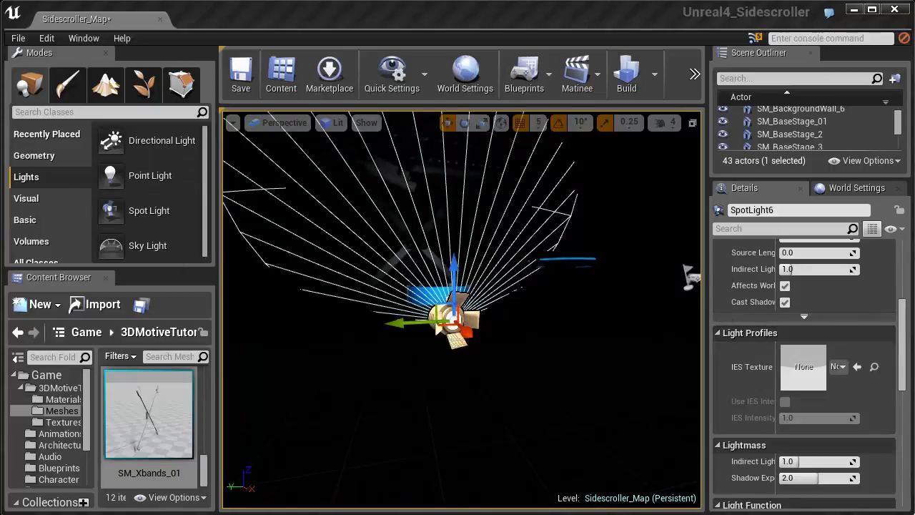
# - Try a very high intensity of about 90593 on the spot light, then set it to about 8794
pyautogui.moveTo(901, 339); pyautogui.dragTo(901, 300)
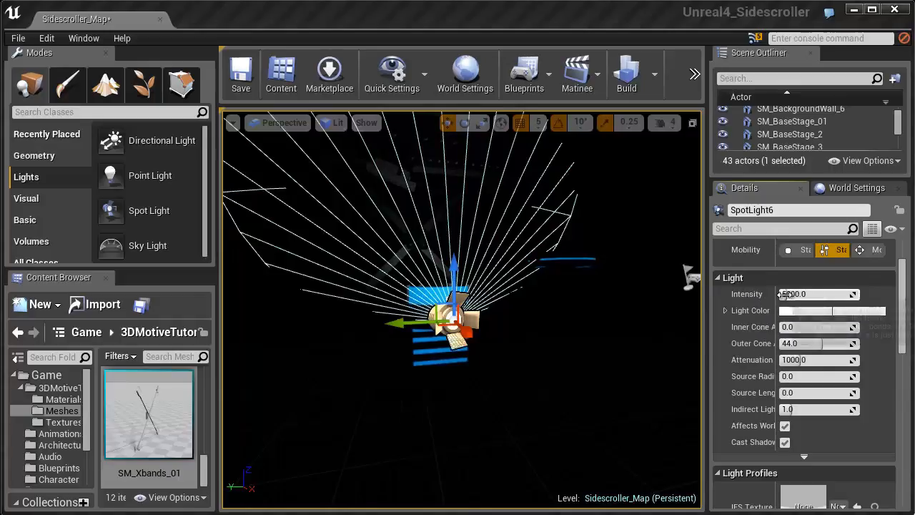
pyautogui.moveTo(781, 294); pyautogui.dragTo(590, 312)
pyautogui.moveTo(487, 299); pyautogui.dragTo(572, 333, button='right')
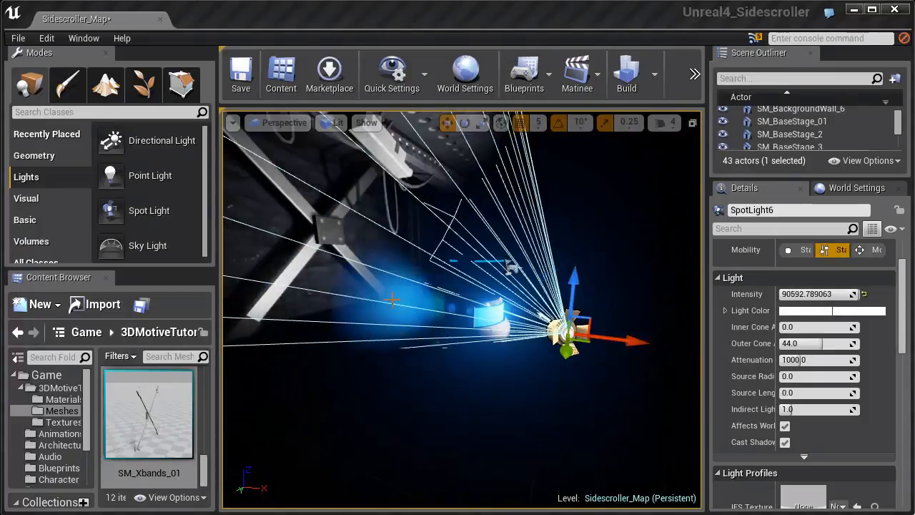
pyautogui.moveTo(787, 294); pyautogui.dragTo(806, 303)
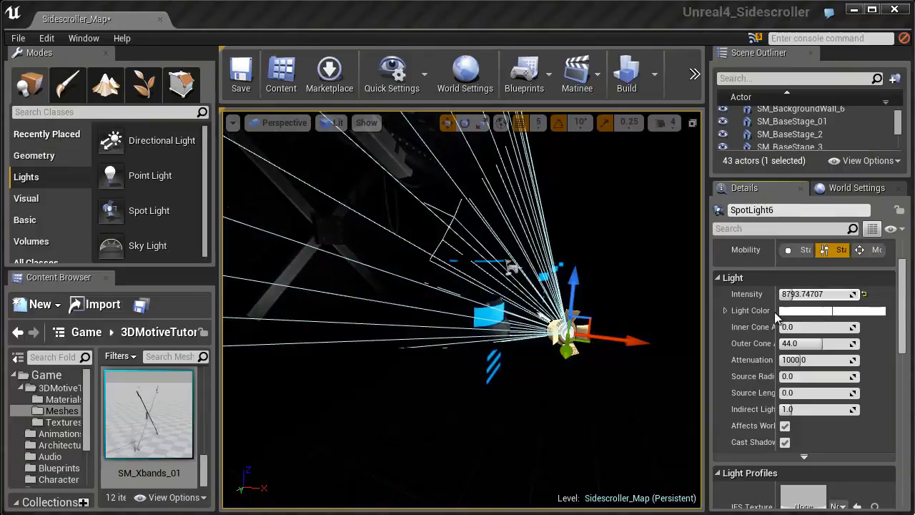
# - Try a pale pink light color on the spot light
pyautogui.click(788, 312)
pyautogui.moveTo(855, 398); pyautogui.dragTo(803, 439)
pyautogui.moveTo(838, 492); pyautogui.dragTo(900, 427)
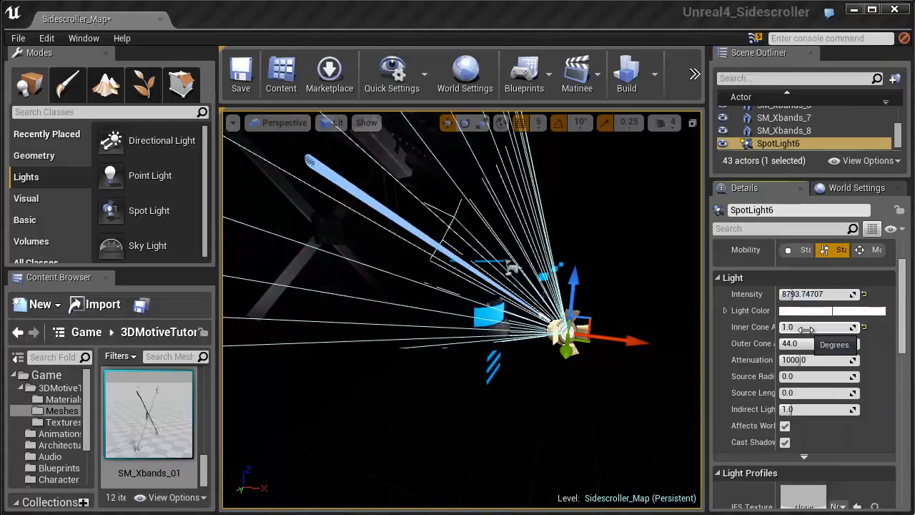
# - Set the spot light's inner cone angle to 1.0, outer cone angle to about 48.54 and attenuation radius to about 2643
pyautogui.moveTo(806, 329); pyautogui.dragTo(816, 327)
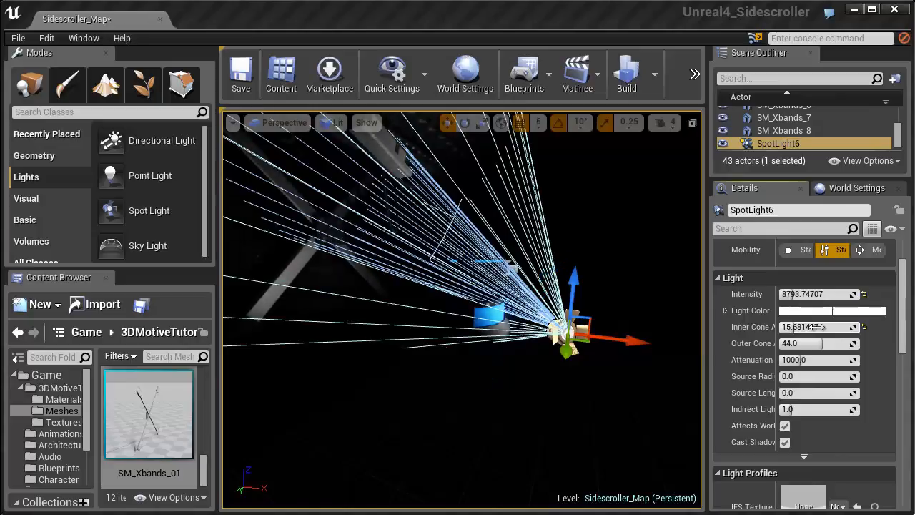
pyautogui.moveTo(816, 327); pyautogui.dragTo(789, 332)
pyautogui.moveTo(643, 345); pyautogui.dragTo(599, 318, button='right')
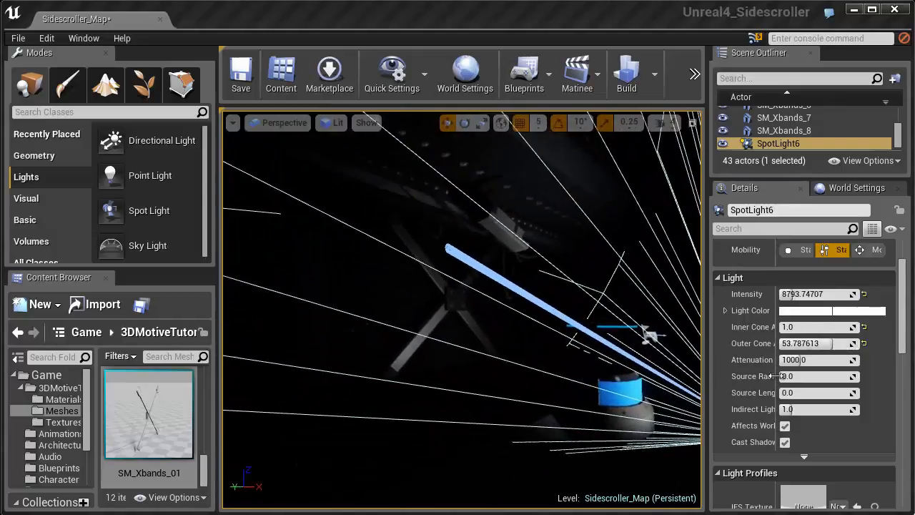
pyautogui.moveTo(799, 343); pyautogui.dragTo(796, 362)
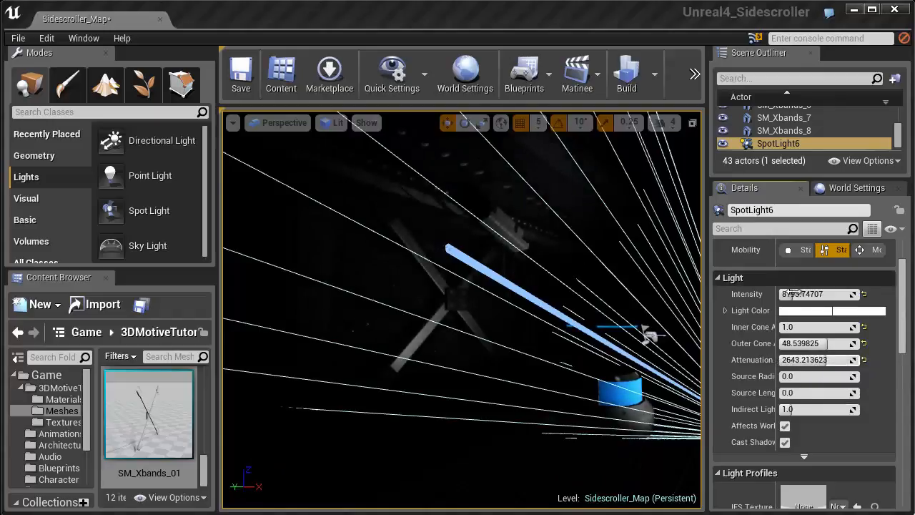
# - Set the spot light's attenuation radius to about 2309, intensity to about 10261 and inner cone angle to 0
pyautogui.moveTo(806, 294); pyautogui.dragTo(858, 294)
pyautogui.moveTo(780, 359); pyautogui.dragTo(787, 357)
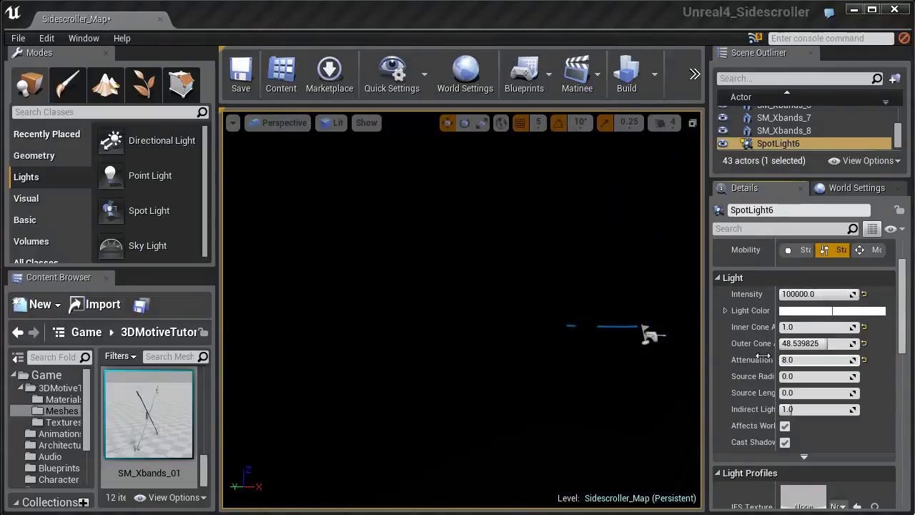
pyautogui.moveTo(763, 356); pyautogui.dragTo(788, 356)
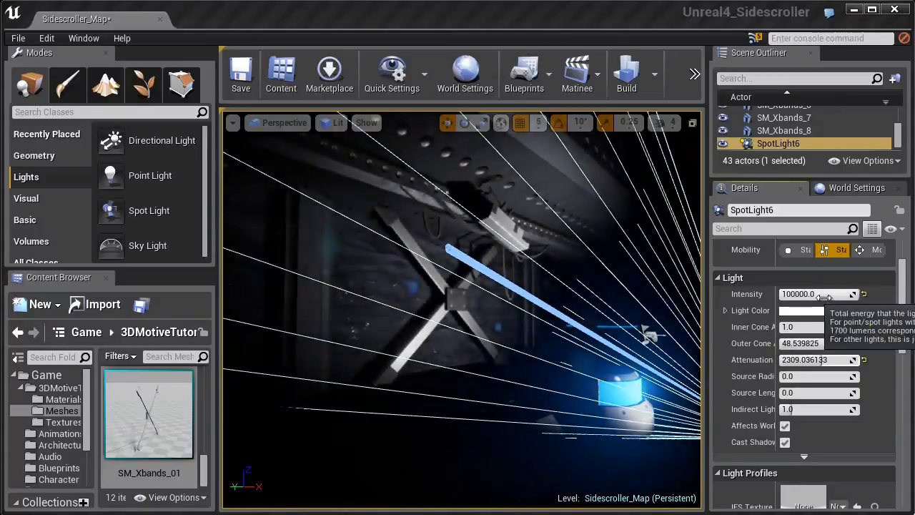
pyautogui.moveTo(824, 298); pyautogui.dragTo(786, 296)
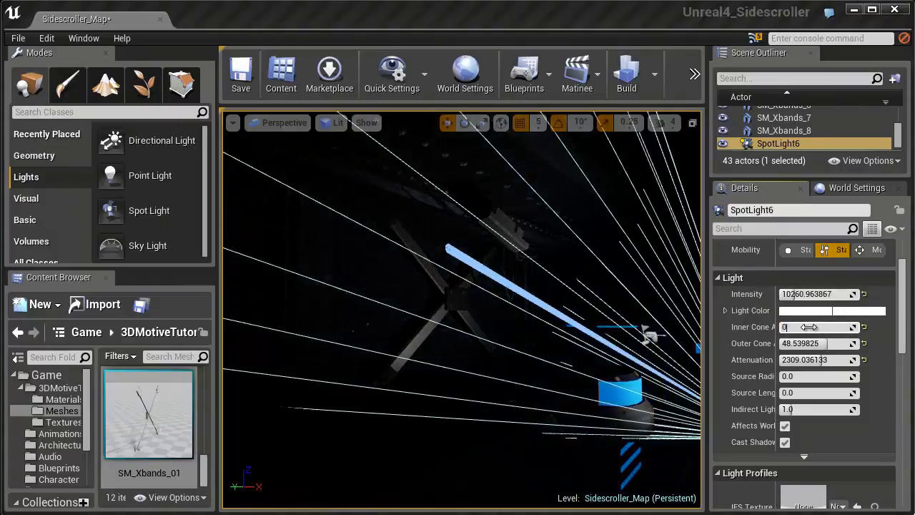
pyautogui.press('Return')
# - Move the spot light slightly farther out in front of the canister and adjust its height
pyautogui.moveTo(641, 354); pyautogui.dragTo(611, 356, button='right')
pyautogui.press('f')
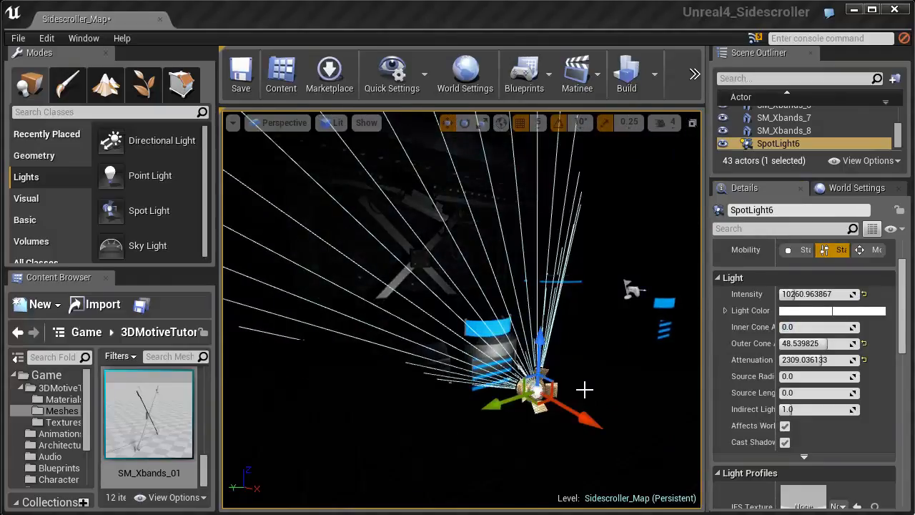
pyautogui.moveTo(580, 411); pyautogui.dragTo(608, 426)
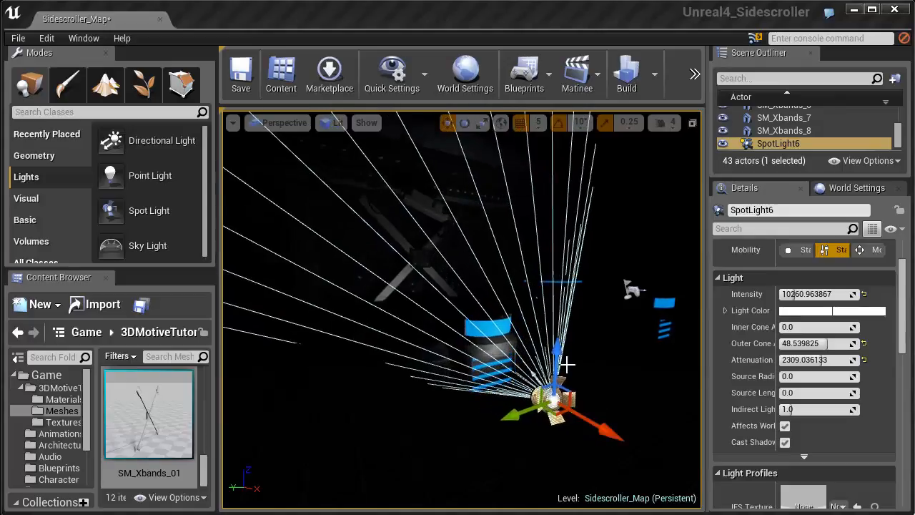
pyautogui.moveTo(559, 352); pyautogui.dragTo(558, 342)
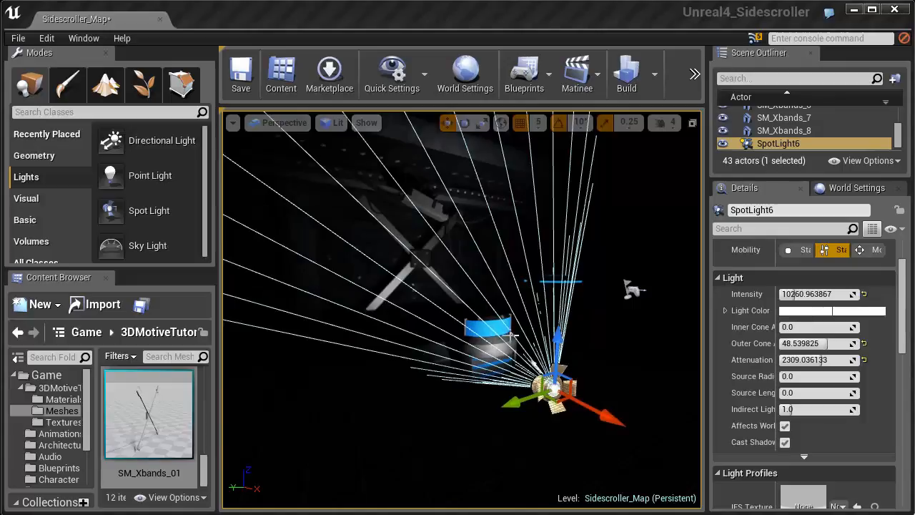
# - Give the spot light a pale blue color and an intensity of about 30234
pyautogui.click(781, 310)
pyautogui.moveTo(856, 412)
pyautogui.mouseDown()
pyautogui.moveTo(848, 410)
pyautogui.moveTo(863, 416)
pyautogui.mouseUp()
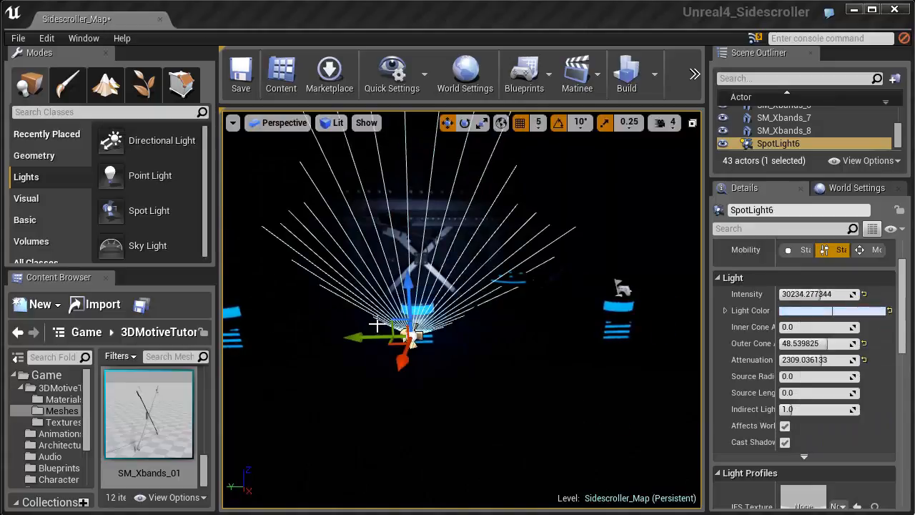
# - Duplicate the spot light three times along the row, placing a copy in front of each neighbouring canister
pyautogui.keyDown('alt'); pyautogui.moveTo(385, 341); pyautogui.dragTo(594, 346); pyautogui.keyUp('alt')
pyautogui.moveTo(563, 336); pyautogui.dragTo(586, 341, button='right')
pyautogui.keyDown('alt'); pyautogui.moveTo(558, 339); pyautogui.dragTo(248, 337); pyautogui.keyUp('alt')
pyautogui.moveTo(313, 343); pyautogui.dragTo(310, 342, button='right')
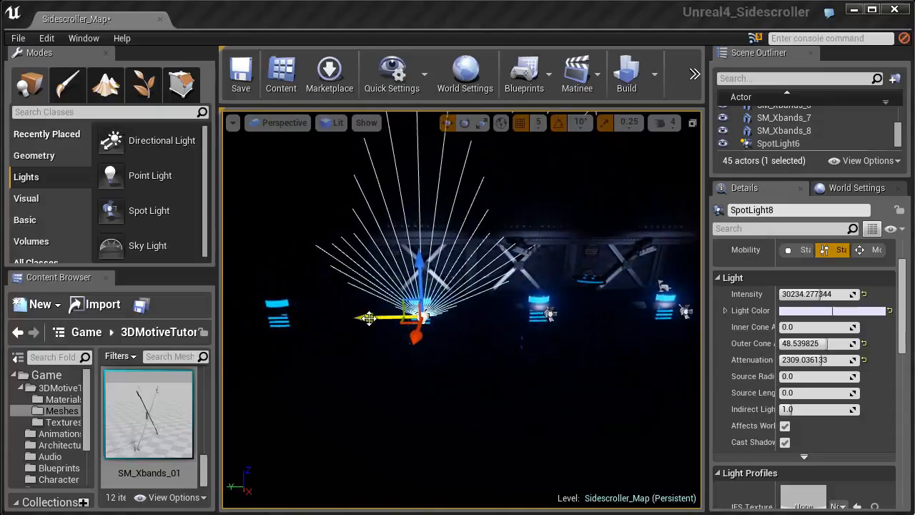
pyautogui.keyDown('alt'); pyautogui.moveTo(368, 320); pyautogui.dragTo(213, 327); pyautogui.keyUp('alt')
pyautogui.moveTo(271, 315); pyautogui.dragTo(196, 300, button='right')
pyautogui.moveTo(314, 308); pyautogui.dragTo(296, 312, button='right')
# - Duplicate SpotLight7 twice along the row to light the remaining canisters toward the end of the wall
pyautogui.click(448, 327)
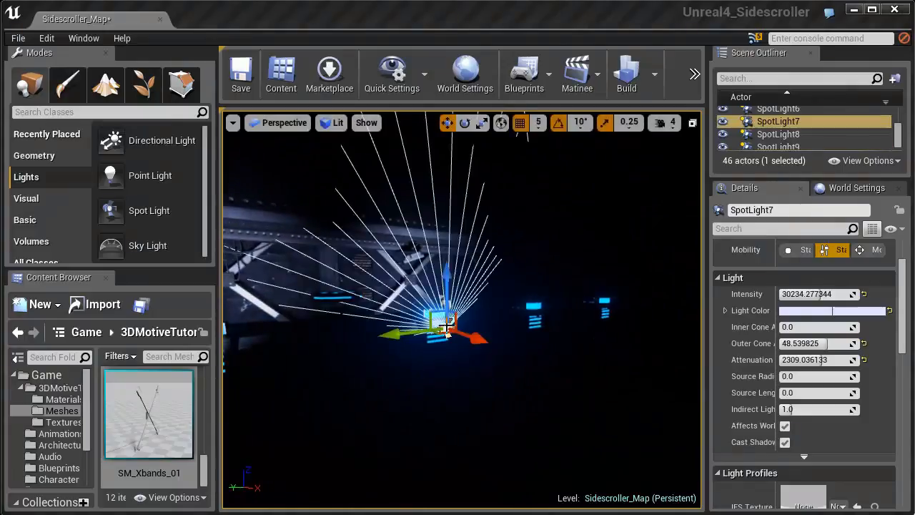
pyautogui.keyDown('alt'); pyautogui.moveTo(446, 334); pyautogui.dragTo(595, 320); pyautogui.keyUp('alt')
pyautogui.click(623, 378)
pyautogui.moveTo(623, 379); pyautogui.dragTo(555, 367, button='right')
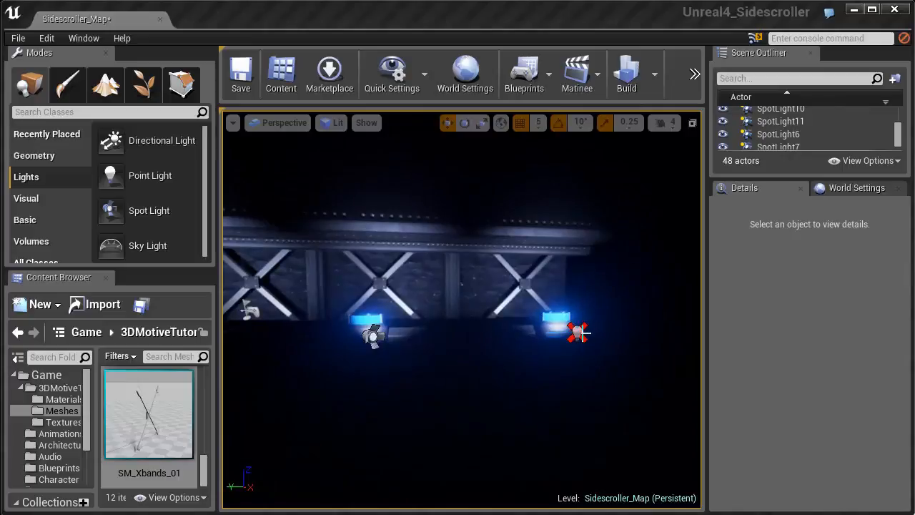
# - Shift the end spot light farther along the row, outward past the last canister, and deselect it
pyautogui.click(579, 330)
pyautogui.click(371, 335)
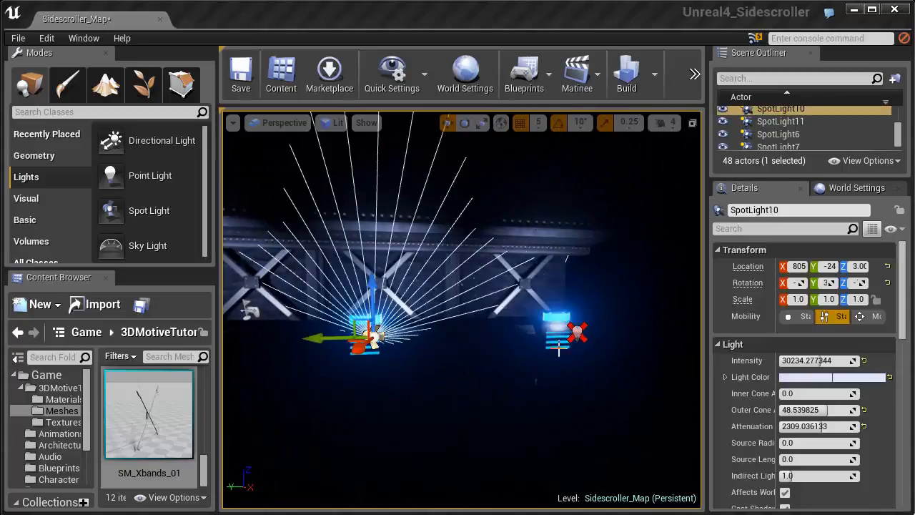
pyautogui.click(580, 340)
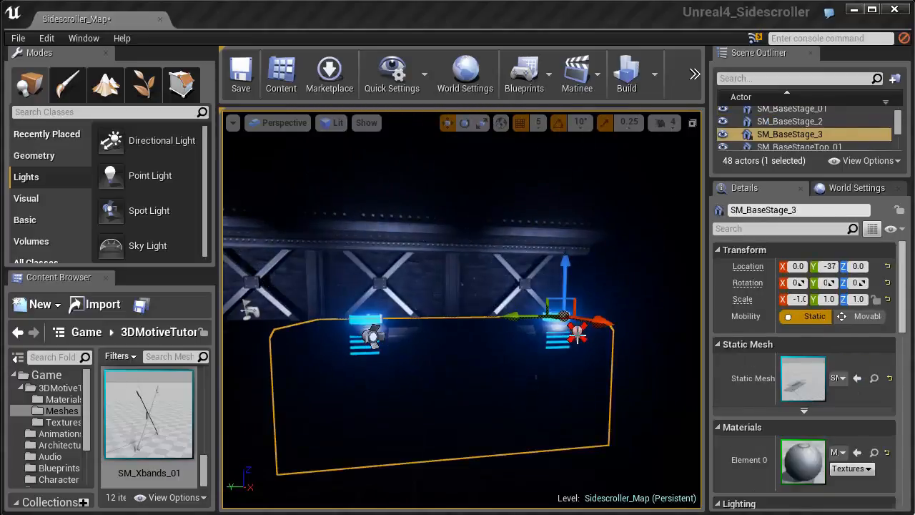
pyautogui.click(547, 335)
pyautogui.moveTo(540, 335); pyautogui.dragTo(566, 341)
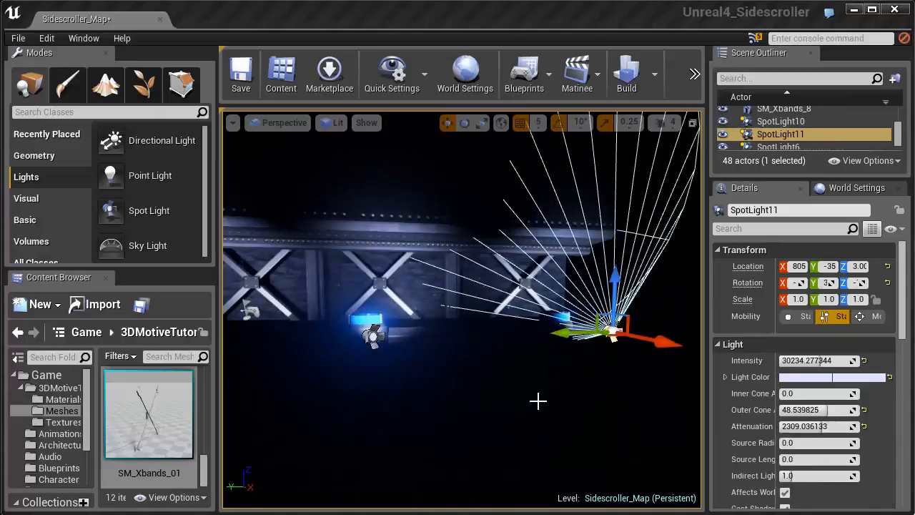
pyautogui.click(540, 399)
pyautogui.moveTo(511, 380); pyautogui.dragTo(516, 401, button='right')
pyautogui.click(512, 413)
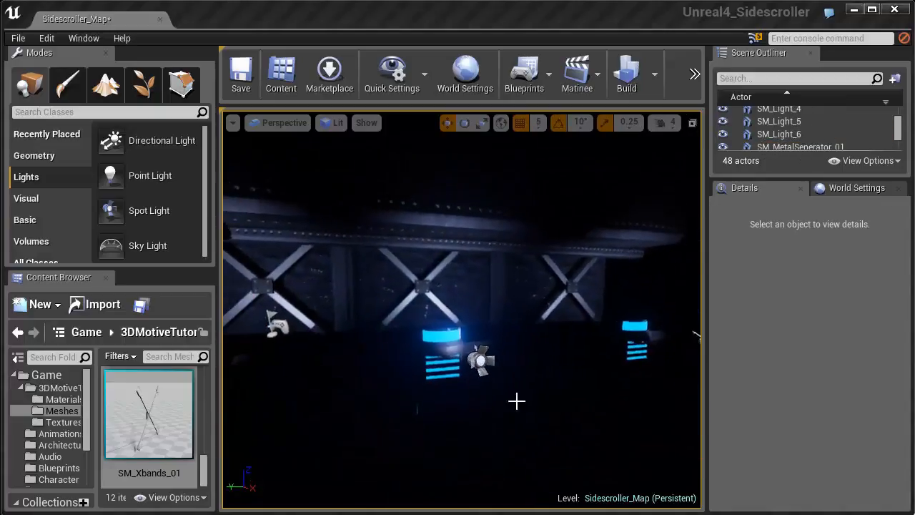
# - Play-test the level, running and jumping along the stage to check the spot lighting, and stop the session
pyautogui.click(694, 72)
pyautogui.click(725, 122)
pyautogui.click(477, 273)
pyautogui.press('a')
pyautogui.press('space')
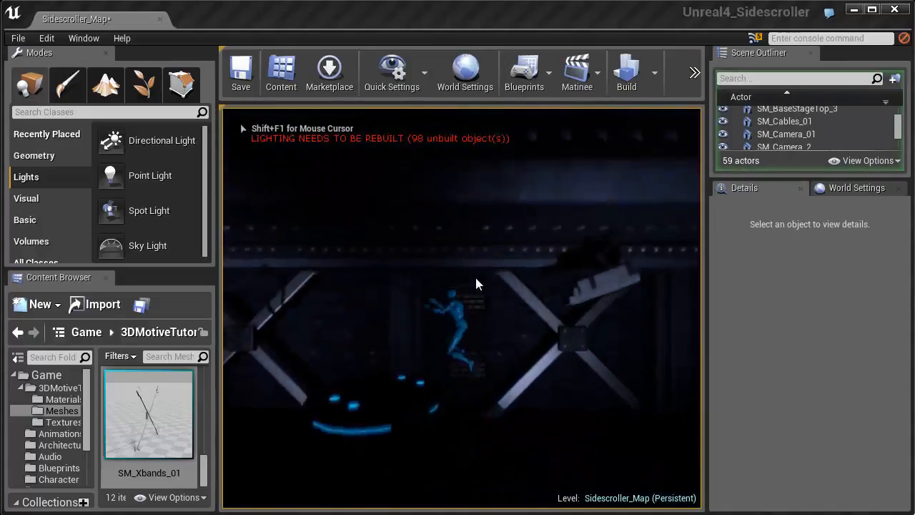
pyautogui.press('a')
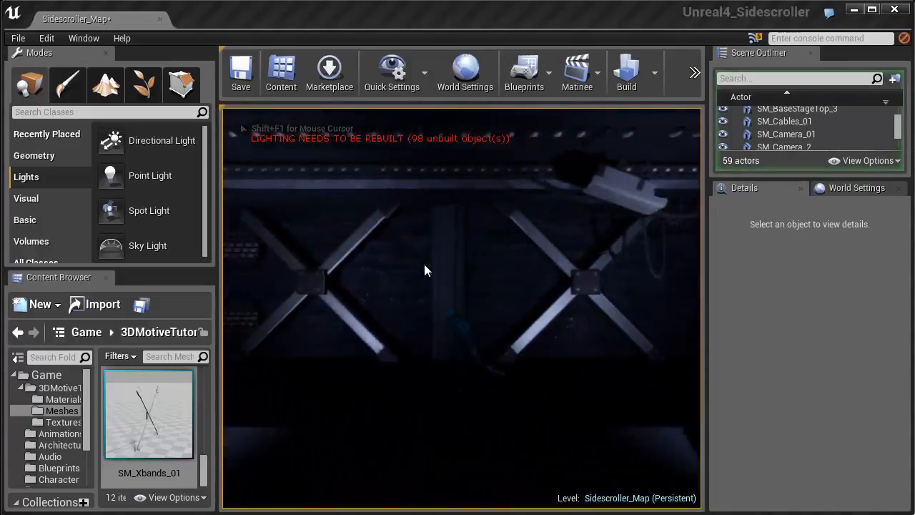
pyautogui.press('a')
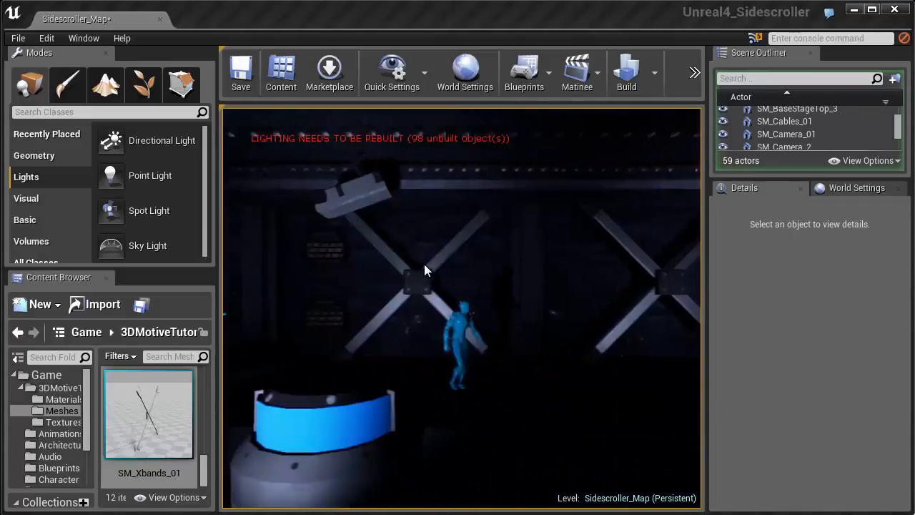
pyautogui.press('a')
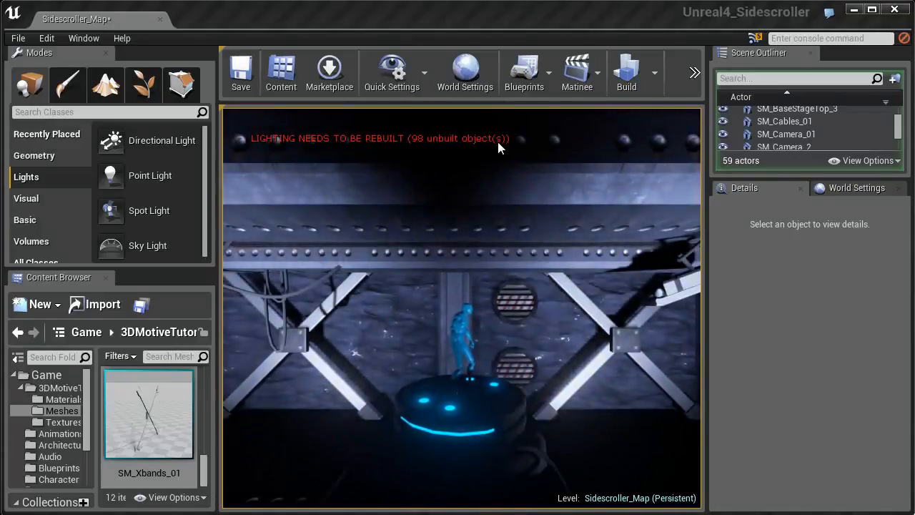
pyautogui.press('Escape')
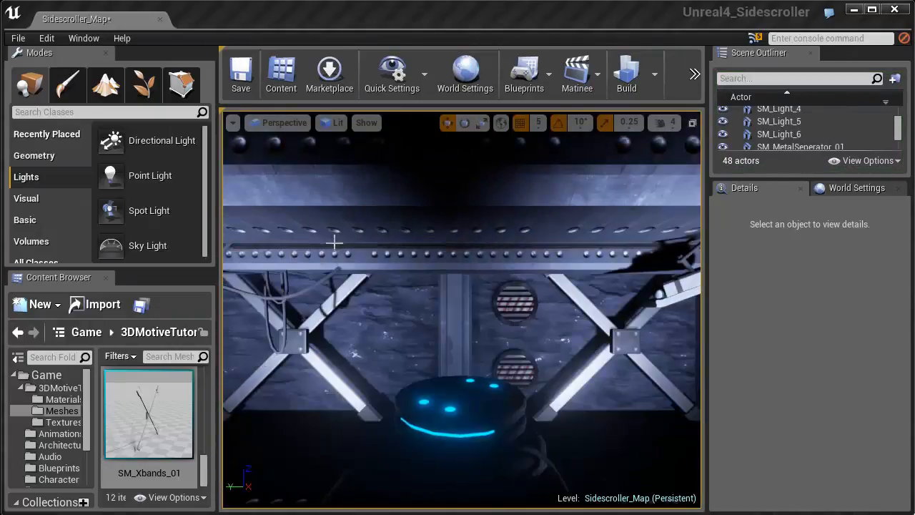
# - Add a point light above the round central platform, raise it to about Z 379 and shift it sideways
pyautogui.moveTo(111, 175); pyautogui.dragTo(446, 377)
pyautogui.moveTo(447, 377); pyautogui.dragTo(386, 394, button='right')
pyautogui.moveTo(435, 343); pyautogui.dragTo(447, 319)
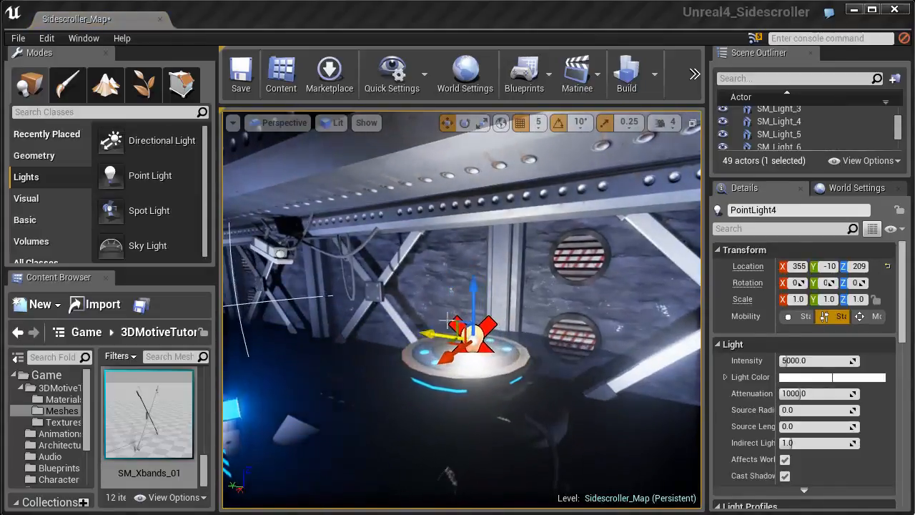
pyautogui.moveTo(476, 283); pyautogui.dragTo(476, 200)
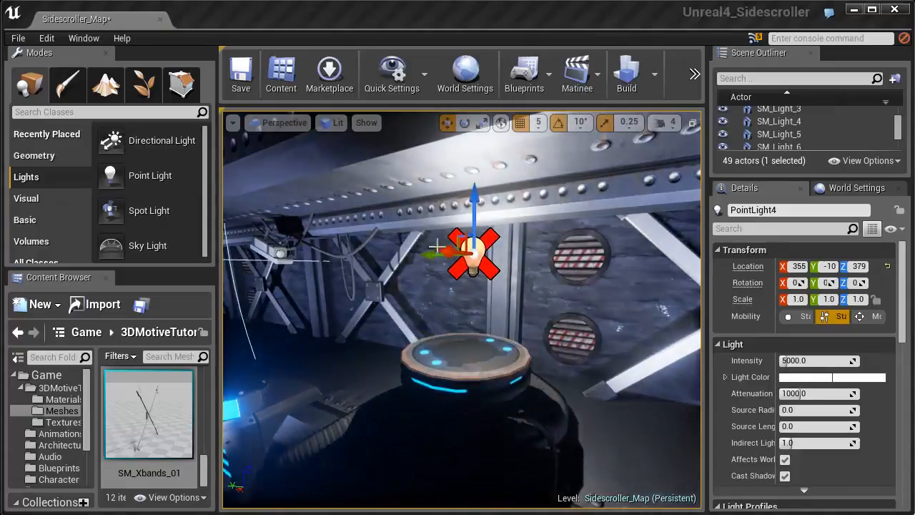
pyautogui.moveTo(428, 255); pyautogui.dragTo(422, 253)
pyautogui.moveTo(423, 255); pyautogui.dragTo(350, 259, button='right')
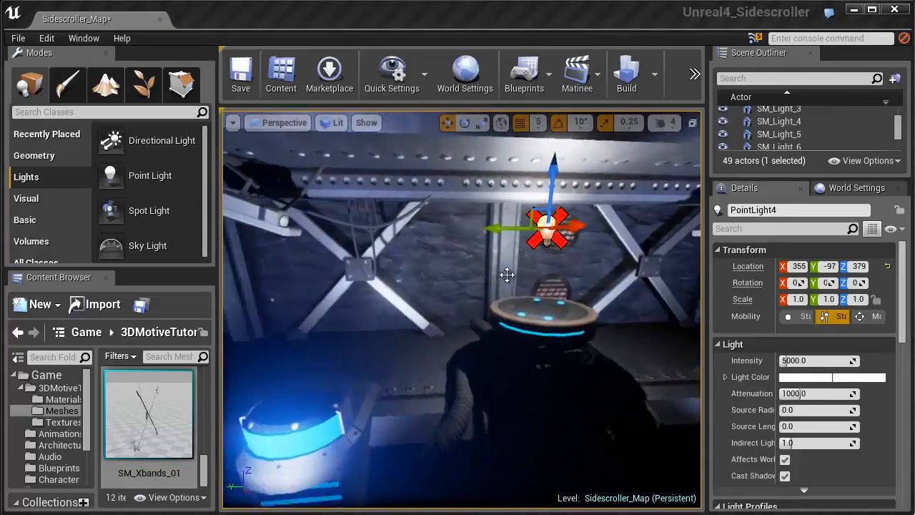
# - Lower the point light closer to the round platform, to about Z 309
pyautogui.moveTo(497, 285); pyautogui.dragTo(530, 323, button='right')
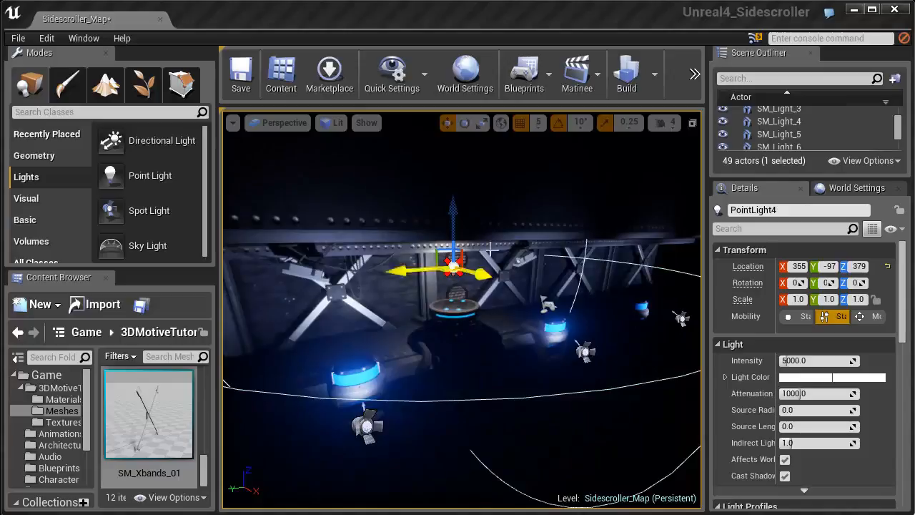
pyautogui.moveTo(470, 301); pyautogui.dragTo(469, 278, button='right')
pyautogui.scroll(6, 471, 301)
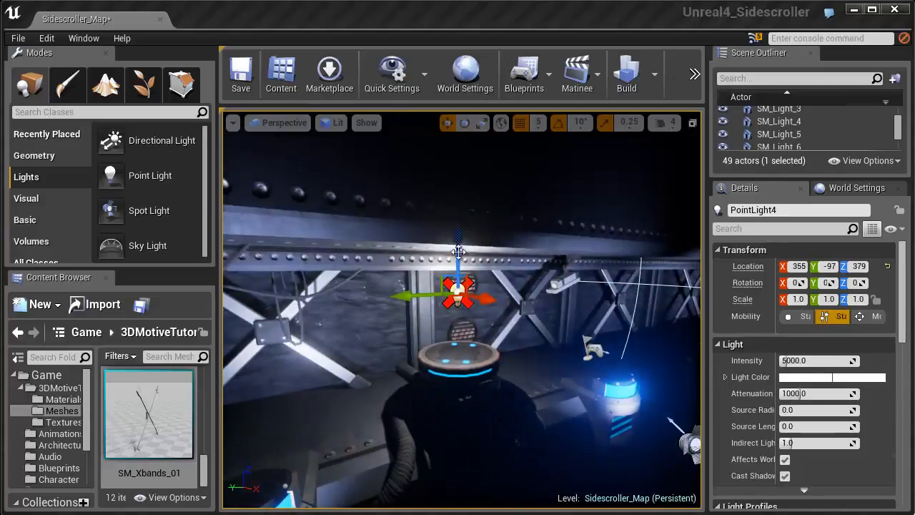
pyautogui.moveTo(456, 244); pyautogui.dragTo(456, 267)
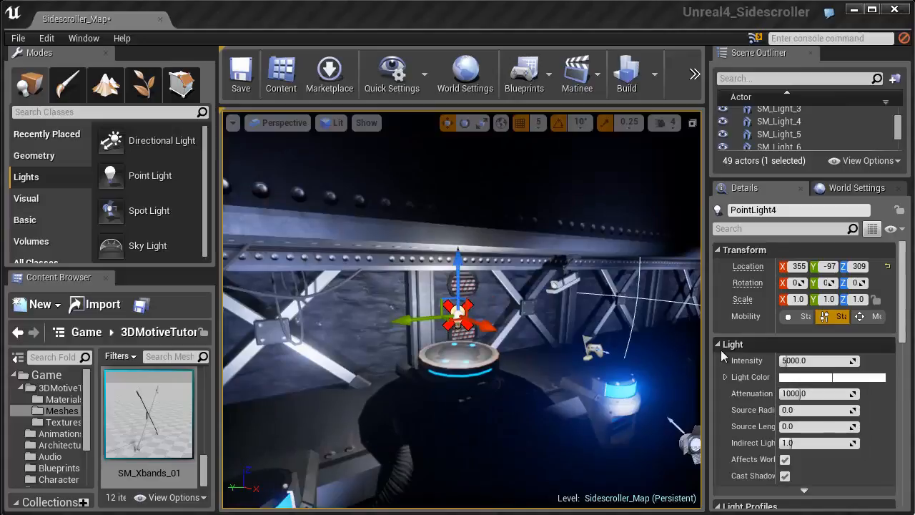
# - Give the point light a sky blue color, an attenuation radius of about 511 and an intensity of about 1794
pyautogui.click(797, 379)
pyautogui.moveTo(835, 438)
pyautogui.mouseDown()
pyautogui.moveTo(826, 438)
pyautogui.moveTo(835, 429)
pyautogui.mouseUp()
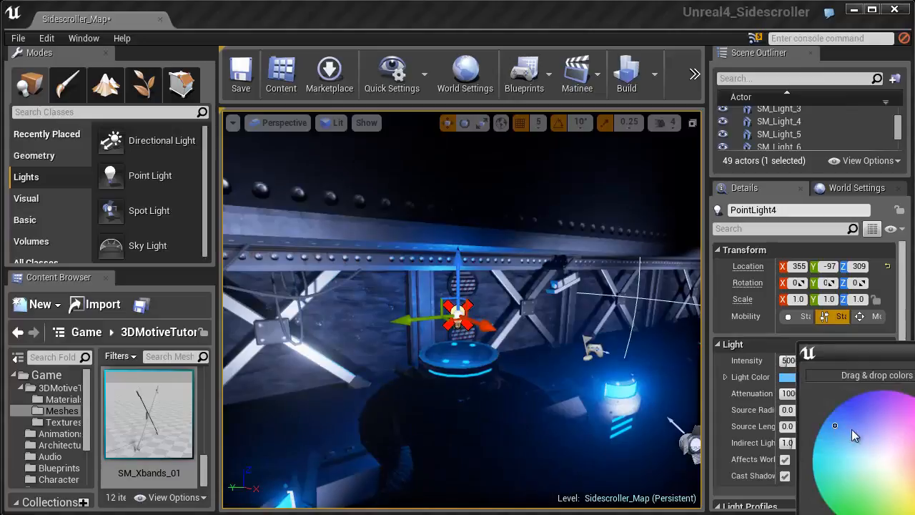
pyautogui.click(820, 338)
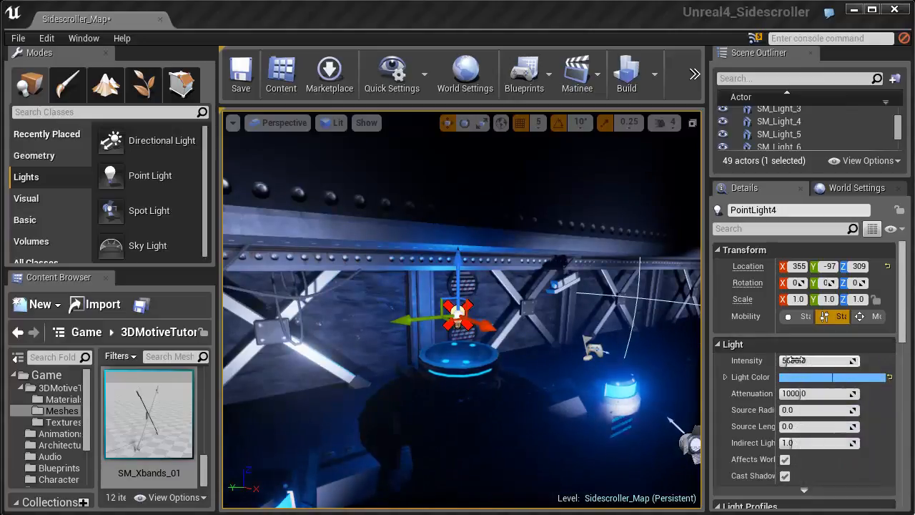
pyautogui.moveTo(793, 393); pyautogui.dragTo(788, 393)
pyautogui.moveTo(780, 360); pyautogui.dragTo(778, 361)
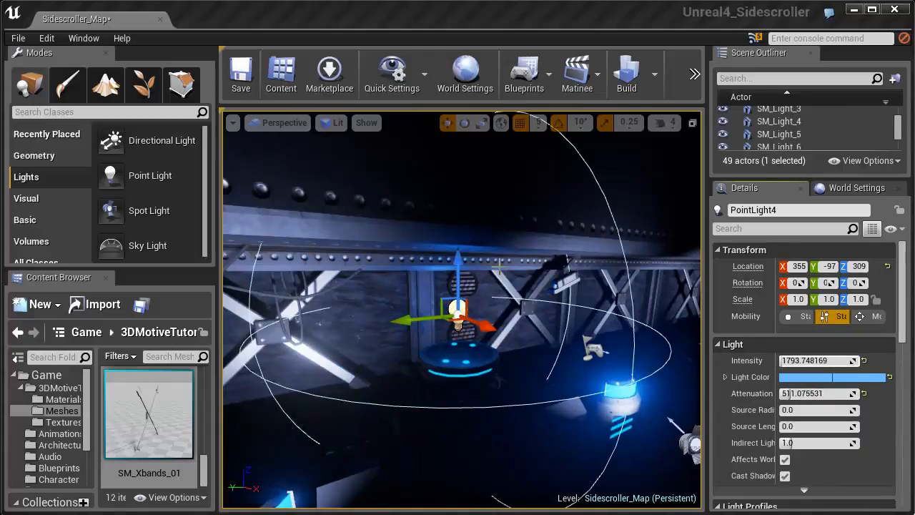
# - Duplicate the point light straight down to just beneath the round platform, over the cables
pyautogui.moveTo(457, 267); pyautogui.dragTo(454, 277)
pyautogui.moveTo(474, 307); pyautogui.dragTo(474, 284, button='right')
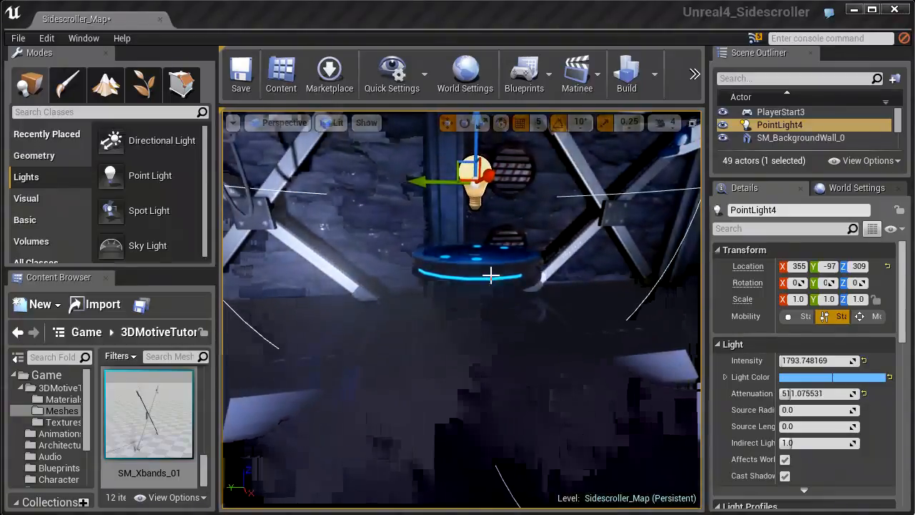
pyautogui.keyDown('alt'); pyautogui.moveTo(478, 153); pyautogui.dragTo(476, 268); pyautogui.keyUp('alt')
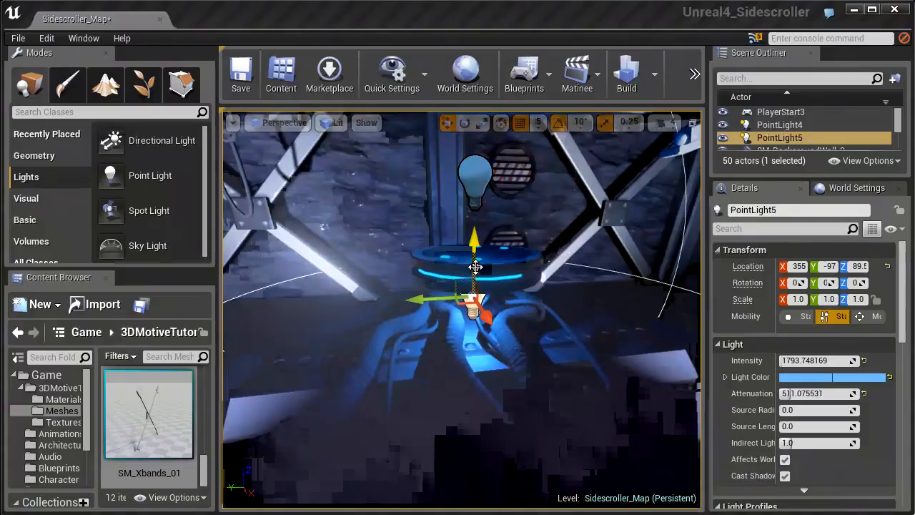
# - Set the lower point light's attenuation radius to about 226 and its intensity to about 443
pyautogui.moveTo(489, 312); pyautogui.dragTo(493, 331, button='right')
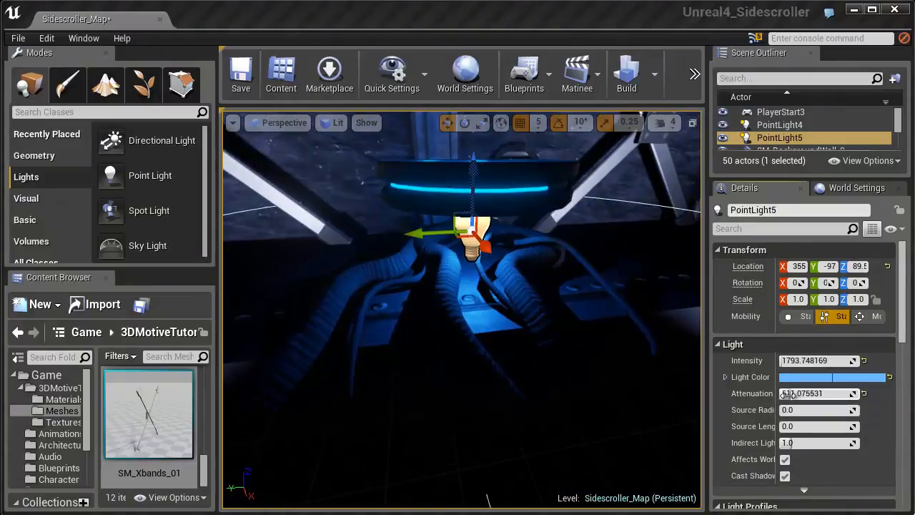
pyautogui.moveTo(785, 393)
pyautogui.mouseDown()
pyautogui.moveTo(772, 393)
pyautogui.moveTo(785, 394)
pyautogui.mouseUp()
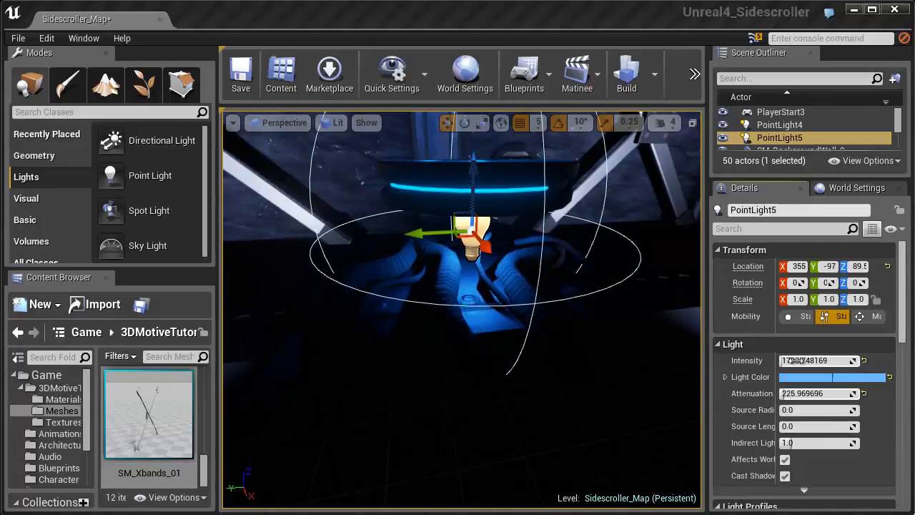
pyautogui.moveTo(789, 360); pyautogui.dragTo(786, 361)
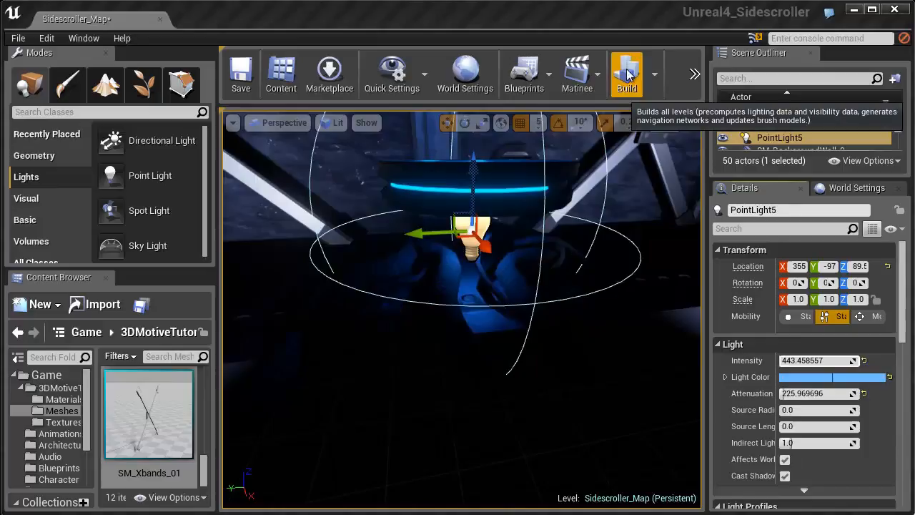
# - Play-test the level by running and jumping the character along the wall and round platform to check the lighting
pyautogui.click(696, 74)
pyautogui.click(723, 123)
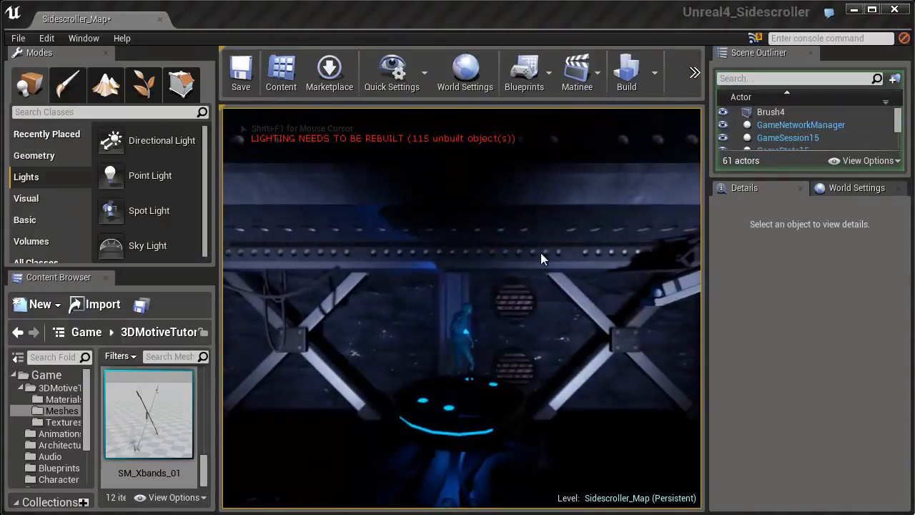
pyautogui.press('d')
pyautogui.press('a')
pyautogui.press('a')
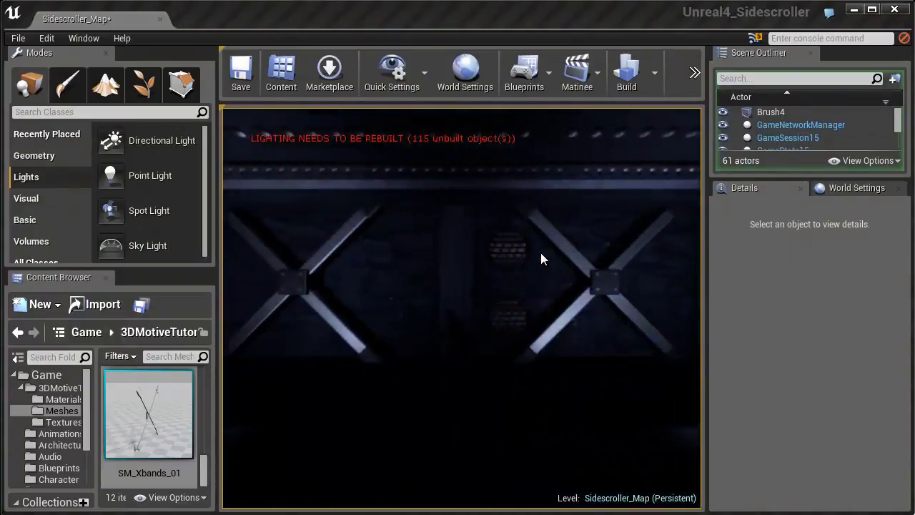
pyautogui.press('d')
pyautogui.press('d')
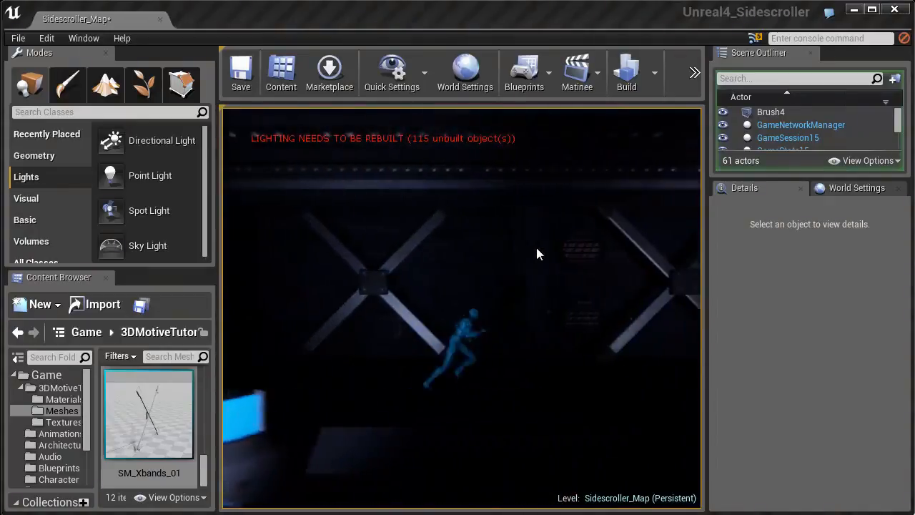
pyautogui.press('d')
pyautogui.press('space')
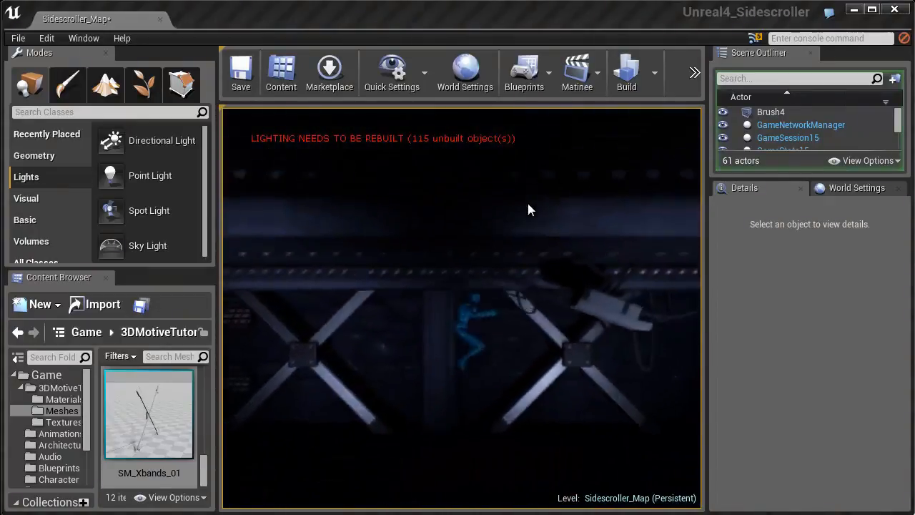
pyautogui.press('space')
pyautogui.press('d')
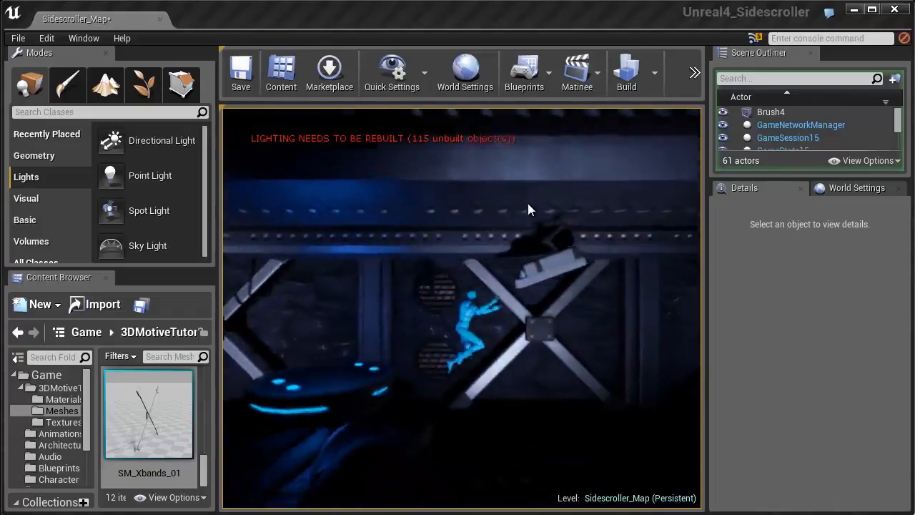
pyautogui.press('Escape')
# - Add a point light by the wall behind the canisters, raise it to Z 289 and set its intensity to about 1336
pyautogui.moveTo(512, 234); pyautogui.dragTo(539, 276, button='right')
pyautogui.press('Escape')
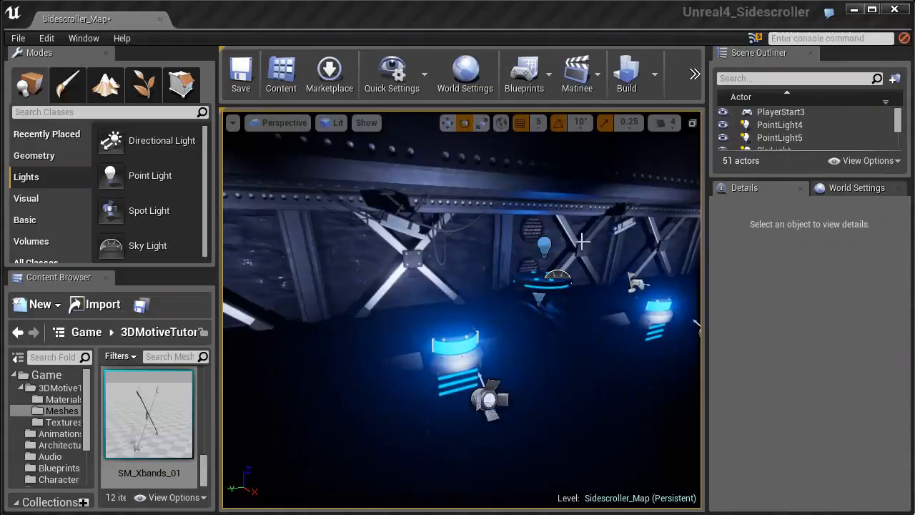
pyautogui.moveTo(439, 253); pyautogui.dragTo(361, 293, button='right')
pyautogui.press('w')
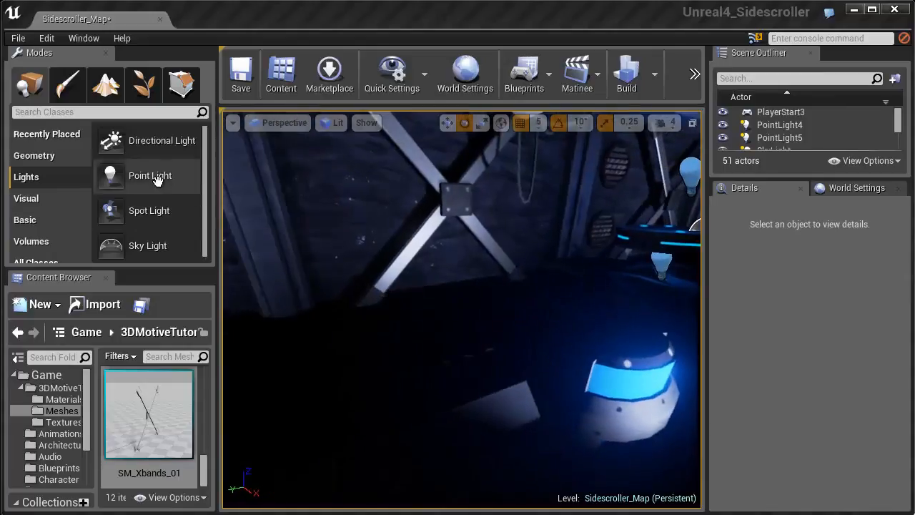
pyautogui.moveTo(437, 290); pyautogui.dragTo(488, 283, button='right')
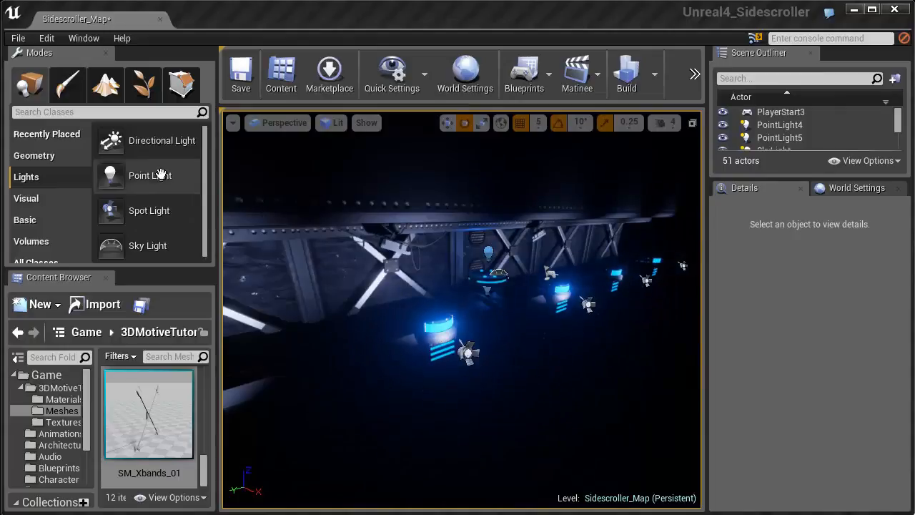
pyautogui.moveTo(159, 174); pyautogui.dragTo(331, 323)
pyautogui.moveTo(323, 284); pyautogui.dragTo(320, 246)
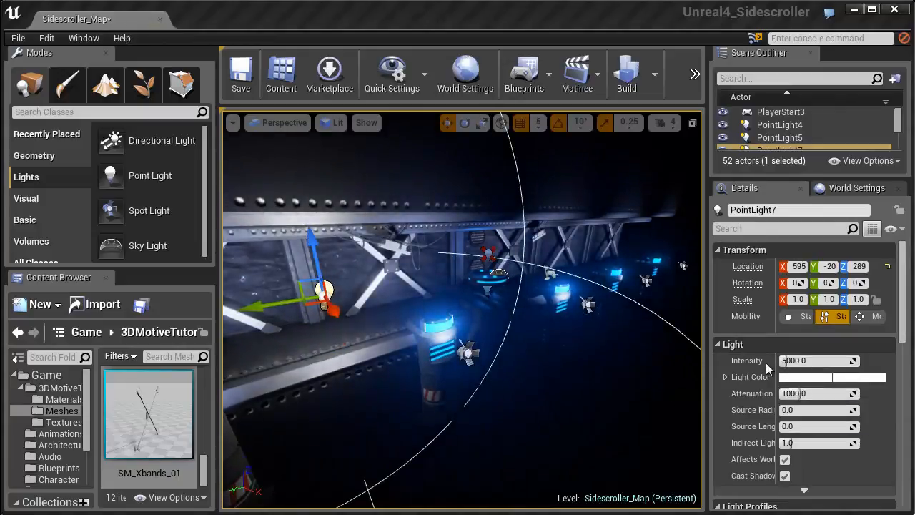
pyautogui.moveTo(795, 360); pyautogui.dragTo(786, 359)
# - Give the new point light a pale warm cream color and position it at X 370 in front of the wall
pyautogui.moveTo(567, 347); pyautogui.dragTo(633, 292, button='right')
pyautogui.moveTo(557, 265); pyautogui.dragTo(465, 261)
pyautogui.moveTo(502, 289); pyautogui.dragTo(446, 308, button='right')
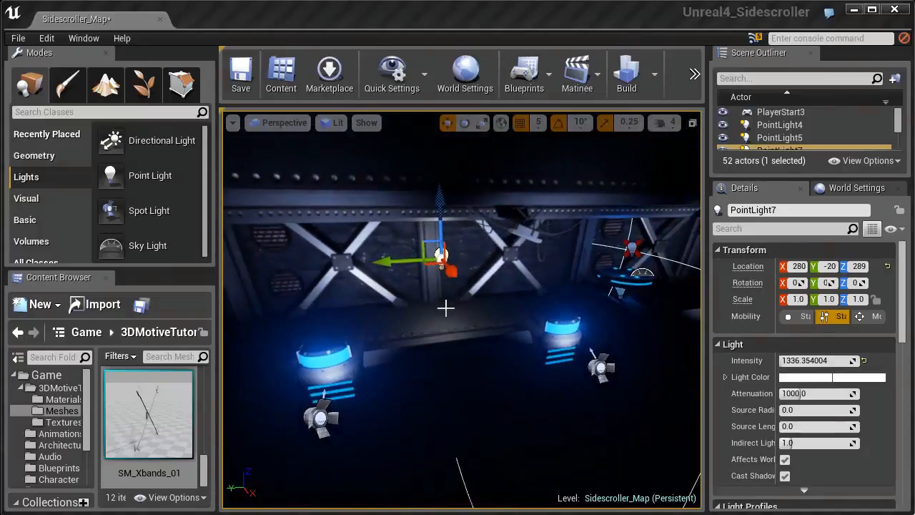
pyautogui.moveTo(456, 271); pyautogui.dragTo(484, 289)
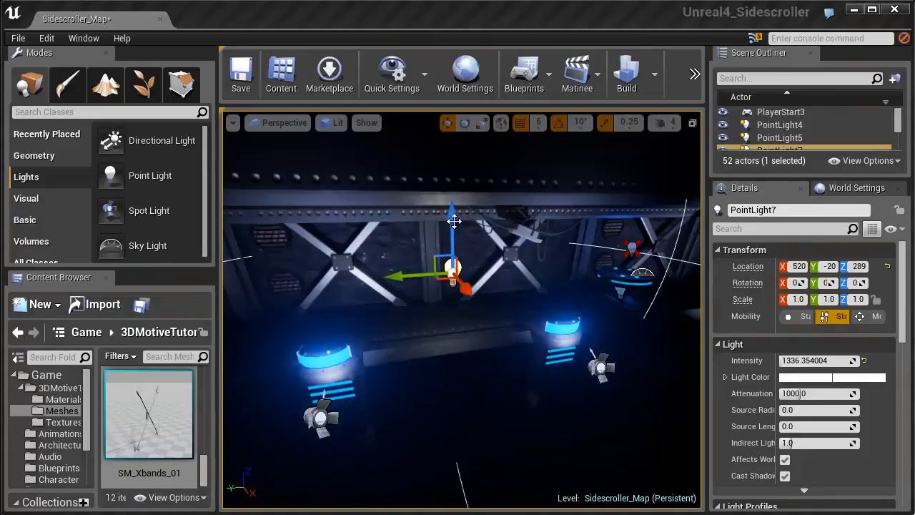
pyautogui.keyDown('alt'); pyautogui.moveTo(489, 294); pyautogui.dragTo(515, 303); pyautogui.keyUp('alt')
pyautogui.hotkey('ctrl', 'z')
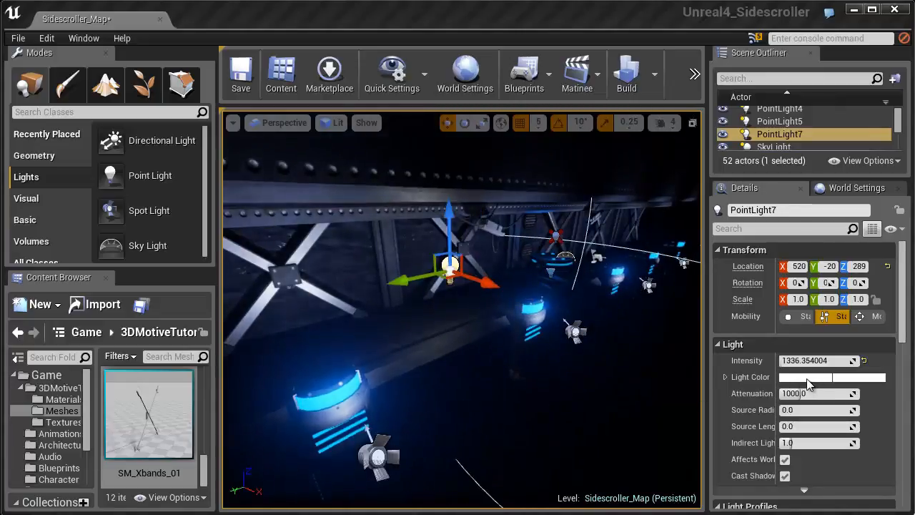
pyautogui.click(808, 379)
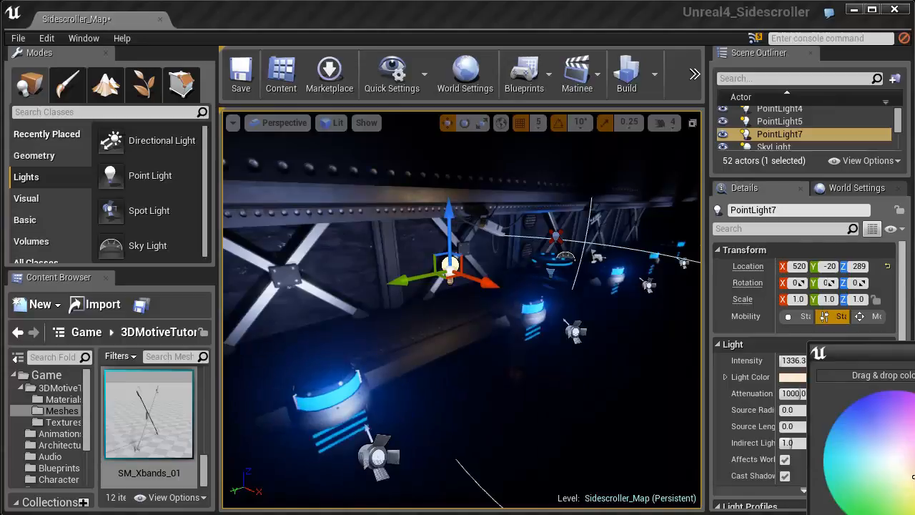
pyautogui.moveTo(495, 285); pyautogui.dragTo(459, 275)
pyautogui.moveTo(626, 284); pyautogui.dragTo(618, 283, button='right')
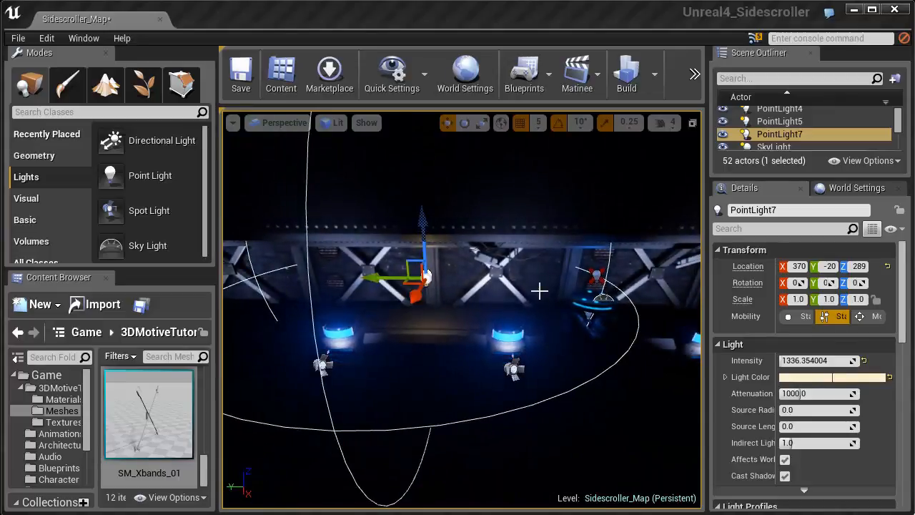
# - Shift the warm point light along the wall between the two canisters and set its attenuation radius to about 783
pyautogui.moveTo(374, 276); pyautogui.dragTo(358, 275)
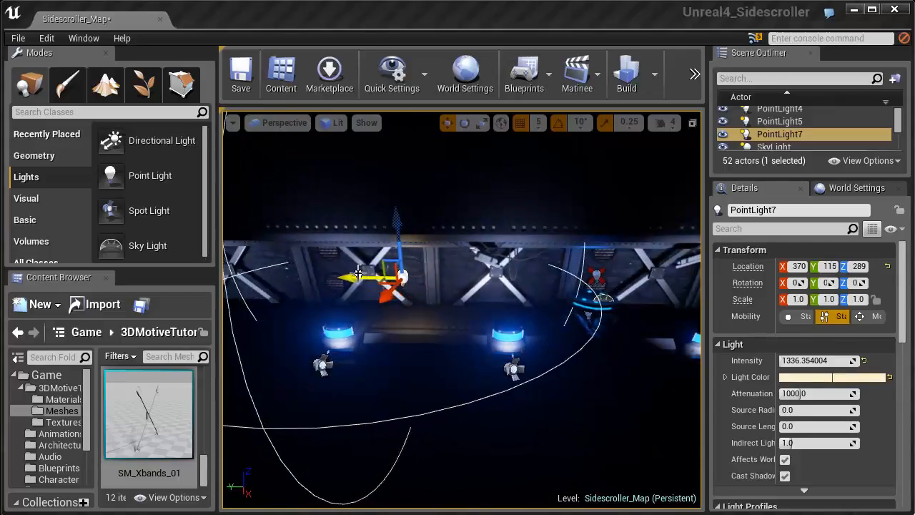
pyautogui.moveTo(350, 274); pyautogui.dragTo(388, 276, button='right')
pyautogui.moveTo(384, 275)
pyautogui.mouseDown()
pyautogui.moveTo(369, 272)
pyautogui.moveTo(385, 273)
pyautogui.mouseUp()
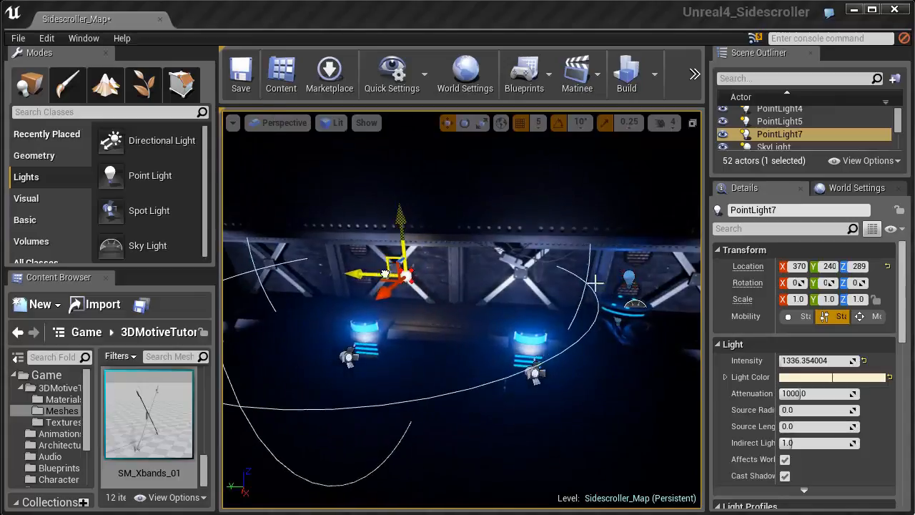
pyautogui.moveTo(786, 393)
pyautogui.mouseDown()
pyautogui.moveTo(804, 394)
pyautogui.moveTo(779, 393)
pyautogui.mouseUp()
# - Duplicate the warm point light along the wall into the next gap between canisters, away from the round platform
pyautogui.moveTo(375, 287); pyautogui.dragTo(307, 275)
pyautogui.moveTo(307, 274); pyautogui.dragTo(318, 268, button='right')
pyautogui.moveTo(303, 266); pyautogui.dragTo(317, 267)
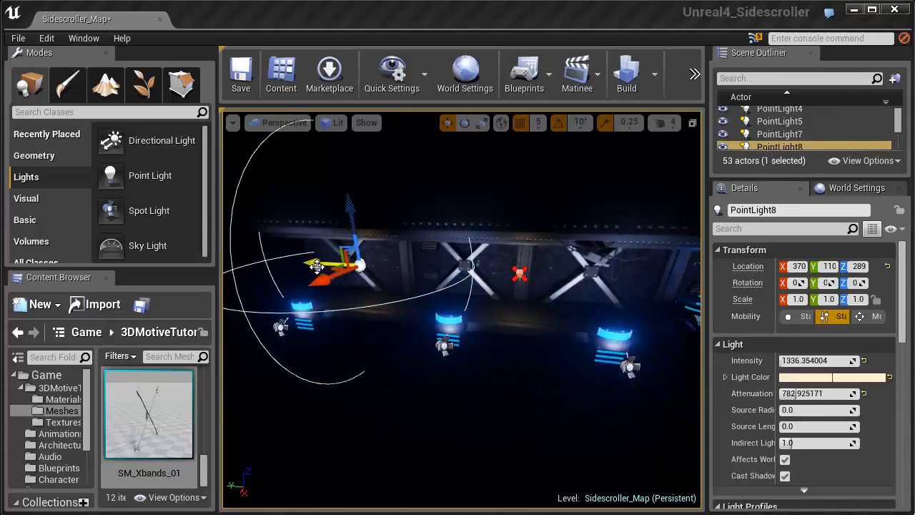
# - Duplicate the warm point light twice more in the opposite direction, spacing the copies along the wall past the round platform
pyautogui.rightClick(316, 266)
pyautogui.moveTo(495, 234); pyautogui.dragTo(528, 237, button='right')
pyautogui.keyDown('alt'); pyautogui.moveTo(304, 263); pyautogui.dragTo(652, 260); pyautogui.keyUp('alt')
pyautogui.moveTo(570, 269); pyautogui.dragTo(525, 265, button='right')
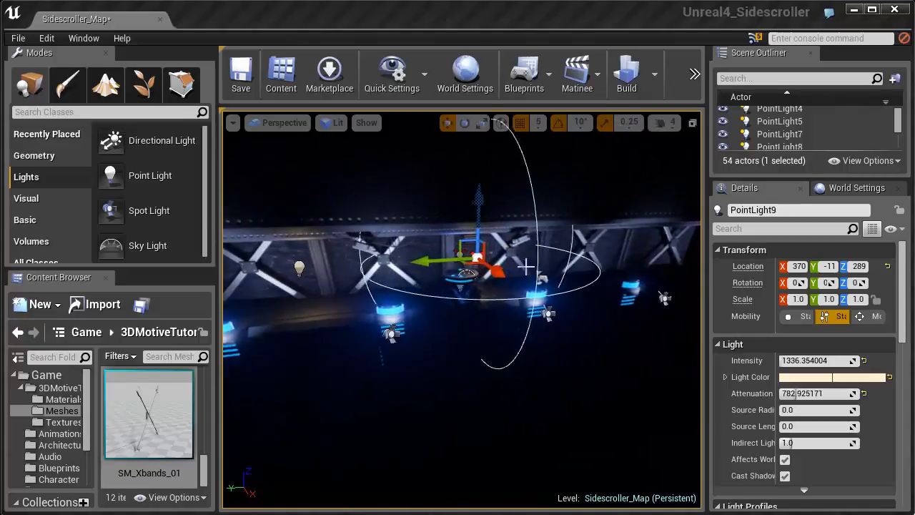
pyautogui.moveTo(438, 263); pyautogui.dragTo(663, 252)
pyautogui.press('f')
# - Play-test the level, running and jumping both ways along the wall to check the added warm lights
pyautogui.click(694, 73)
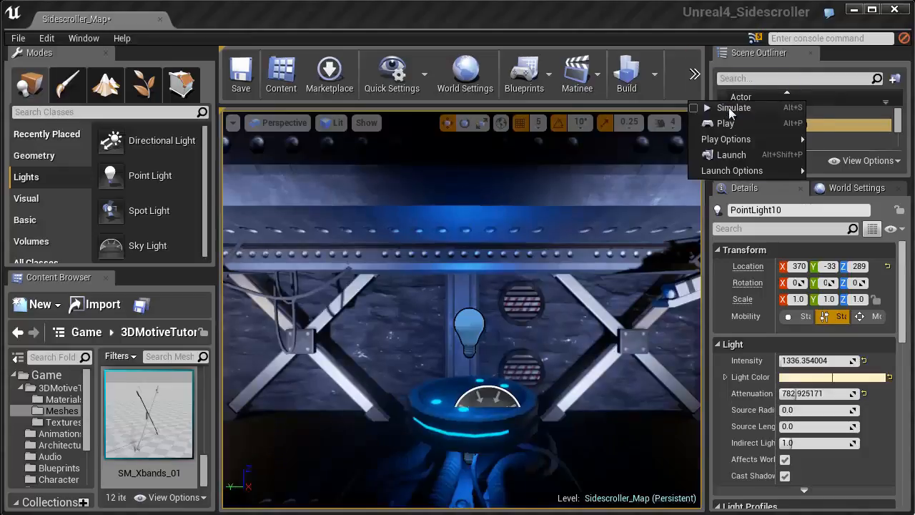
pyautogui.click(721, 122)
pyautogui.click(543, 283)
pyautogui.press('d')
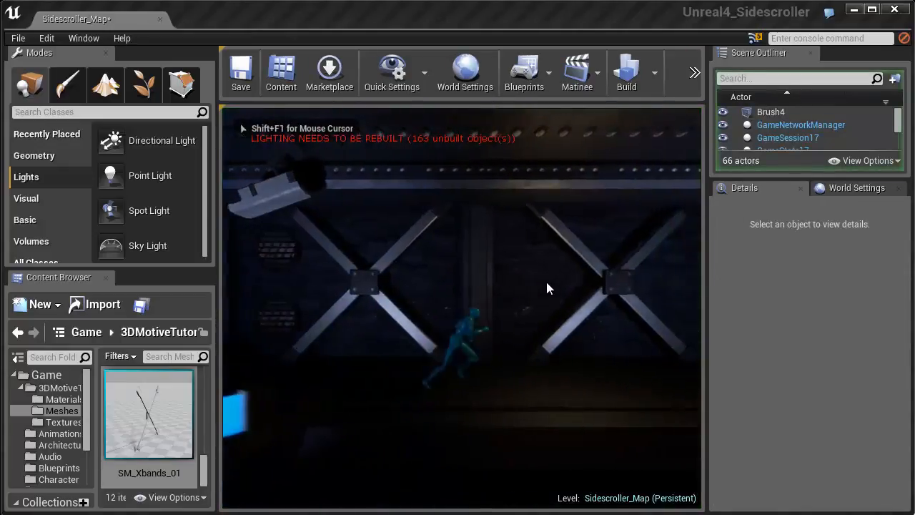
pyautogui.press('a')
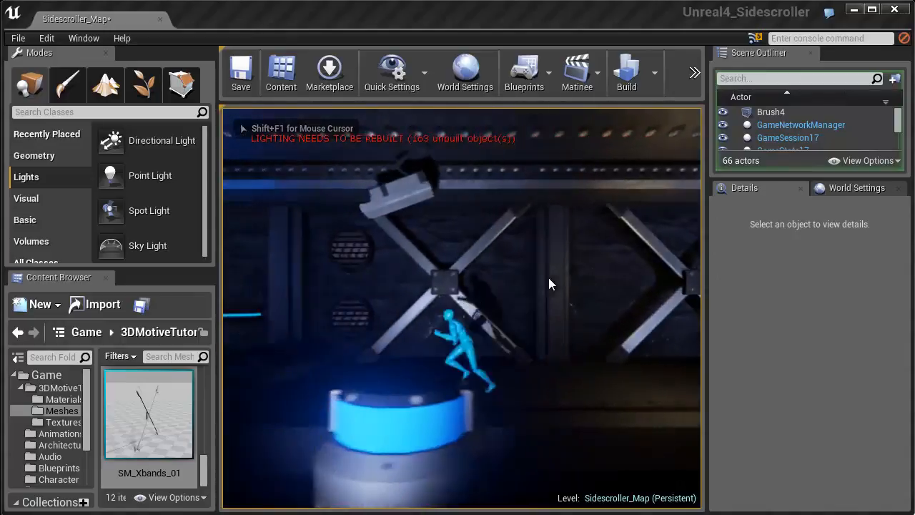
pyautogui.press('space')
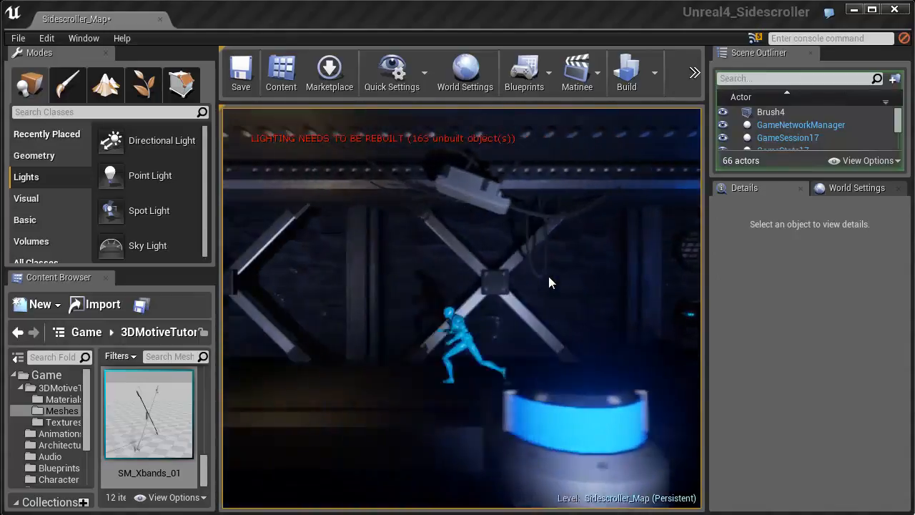
pyautogui.press('d')
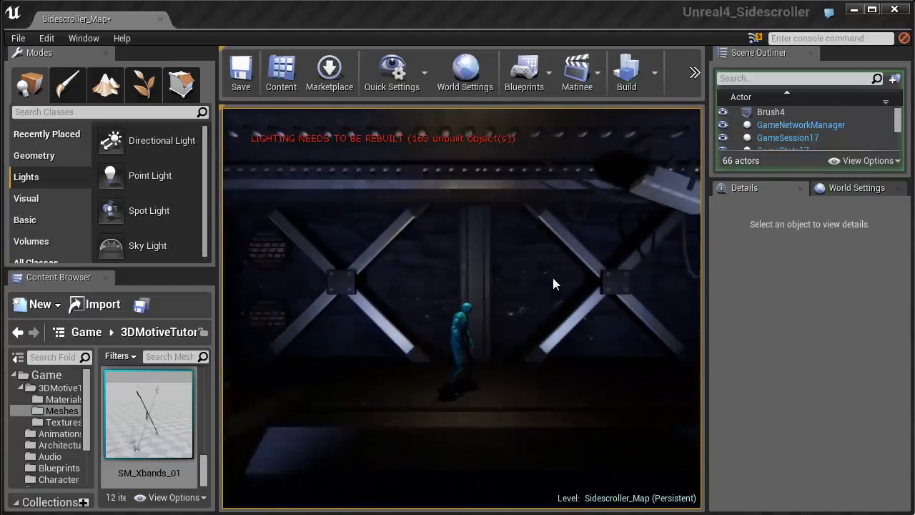
pyautogui.press('Escape')
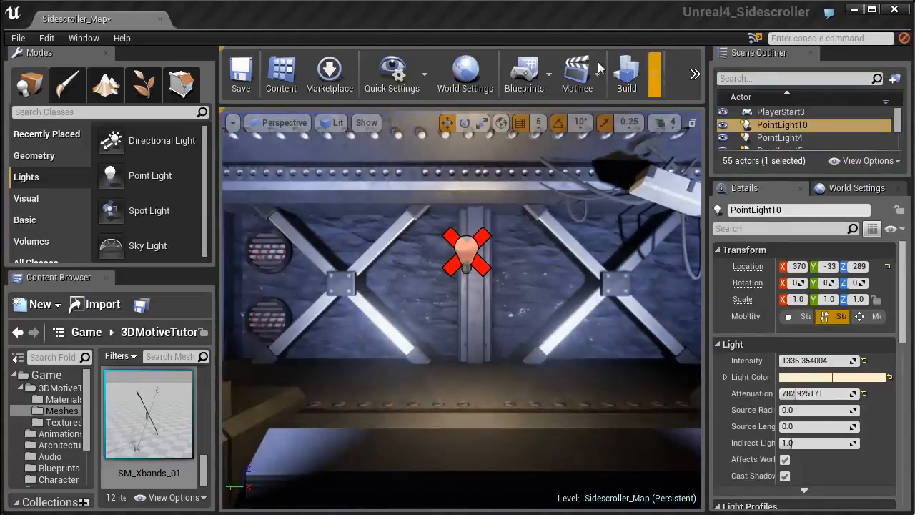
# - Save all unsaved levels and assets, and set the lighting build quality to Production
pyautogui.click(18, 38)
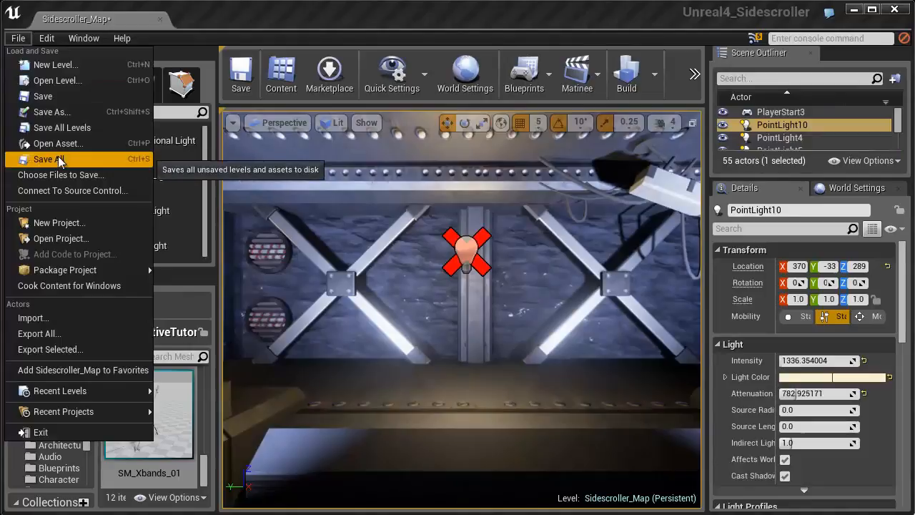
pyautogui.click(59, 160)
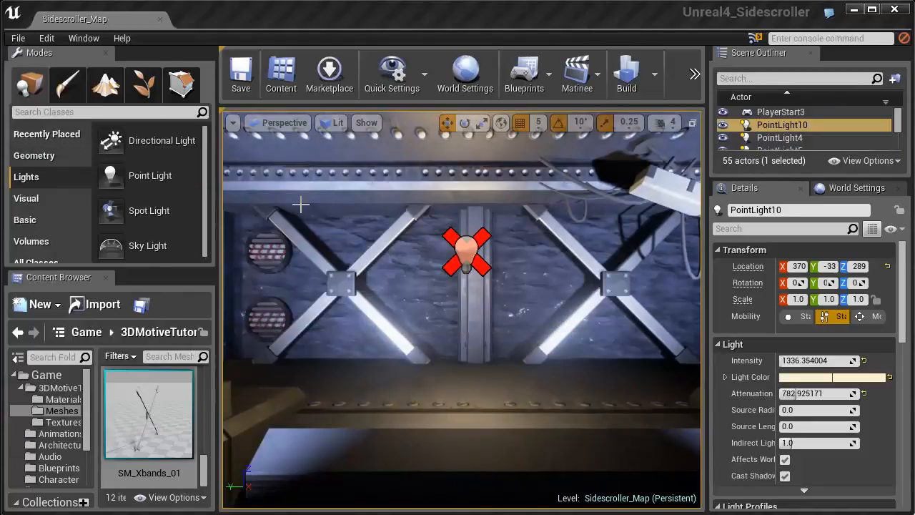
pyautogui.moveTo(443, 255); pyautogui.dragTo(444, 256, button='right')
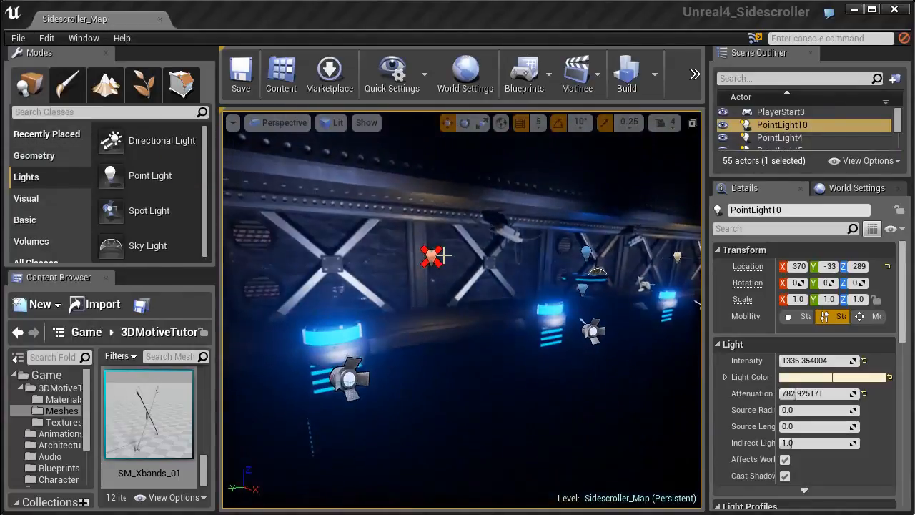
pyautogui.click(654, 82)
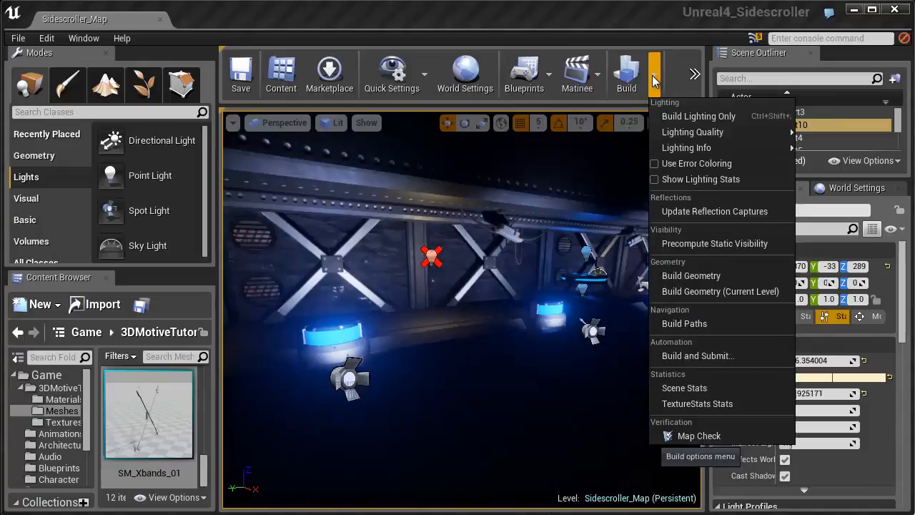
pyautogui.moveTo(689, 134)
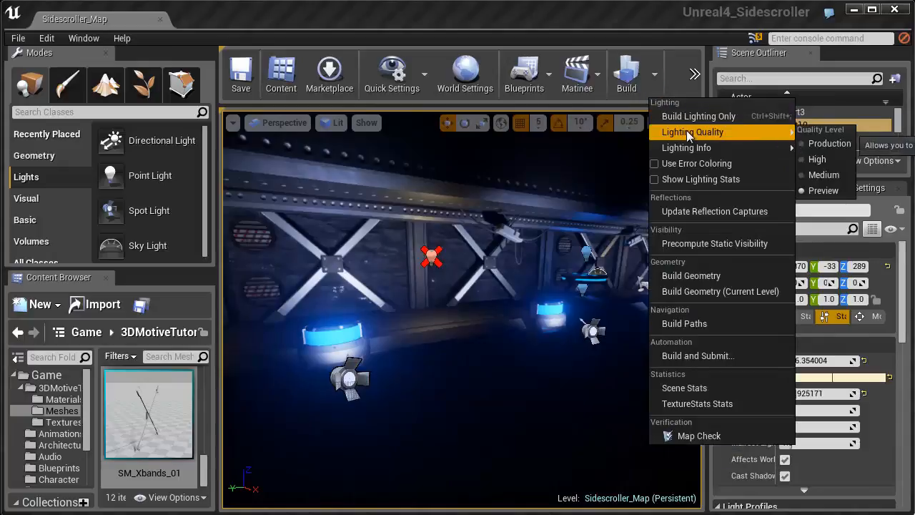
pyautogui.click(820, 146)
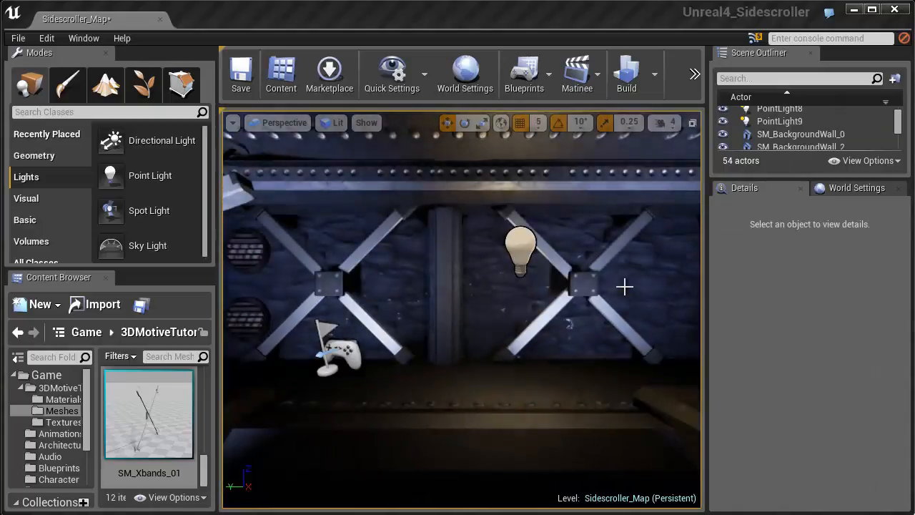
# - Play-test the built level, running and jumping both ways along the wall and onto the round platform, then end the session
pyautogui.click(694, 73)
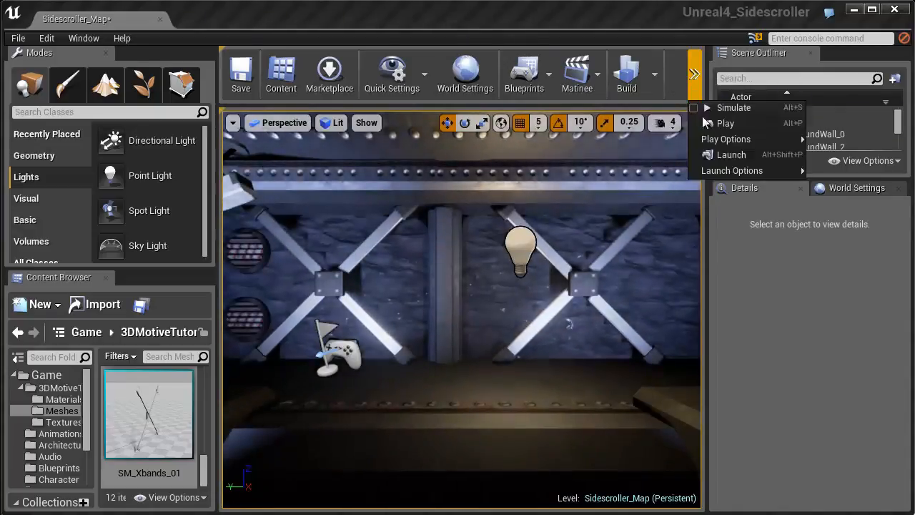
pyautogui.click(718, 119)
pyautogui.click(564, 208)
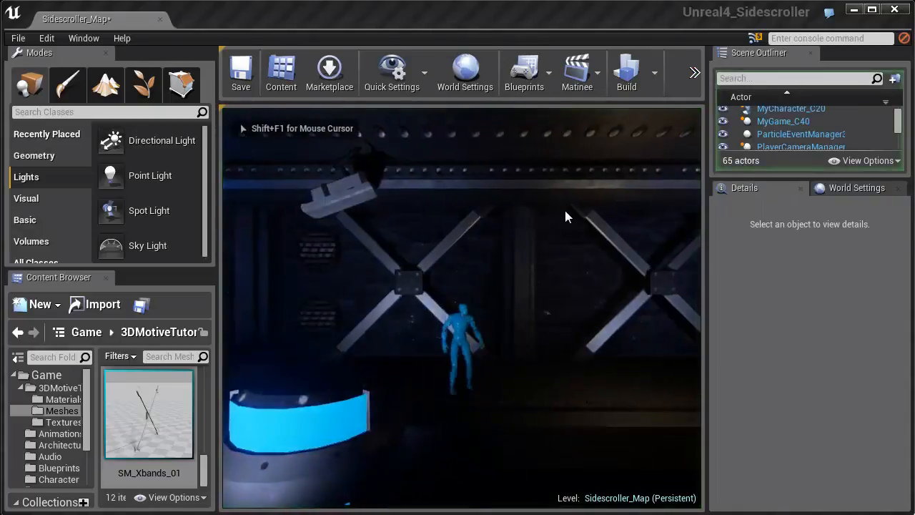
pyautogui.press('a')
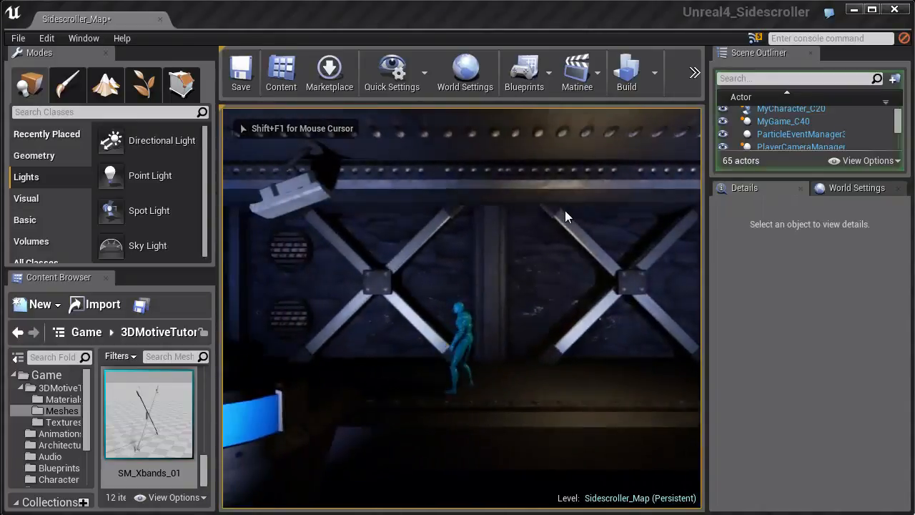
pyautogui.press('a')
pyautogui.press('space')
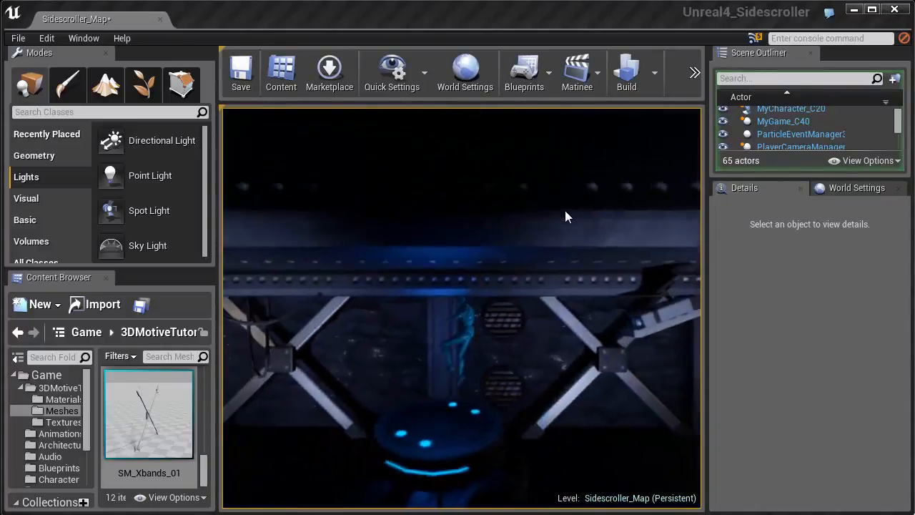
pyautogui.press('a')
pyautogui.press('a')
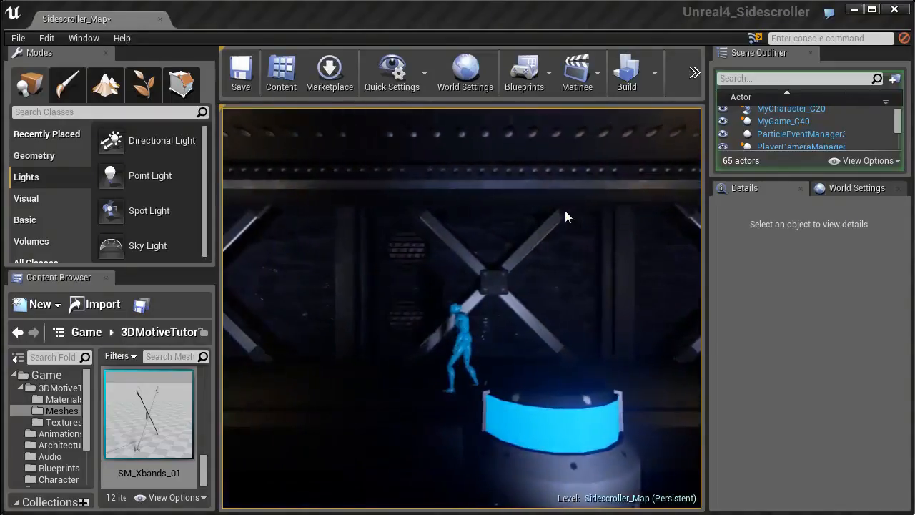
pyautogui.press('a')
pyautogui.press('d')
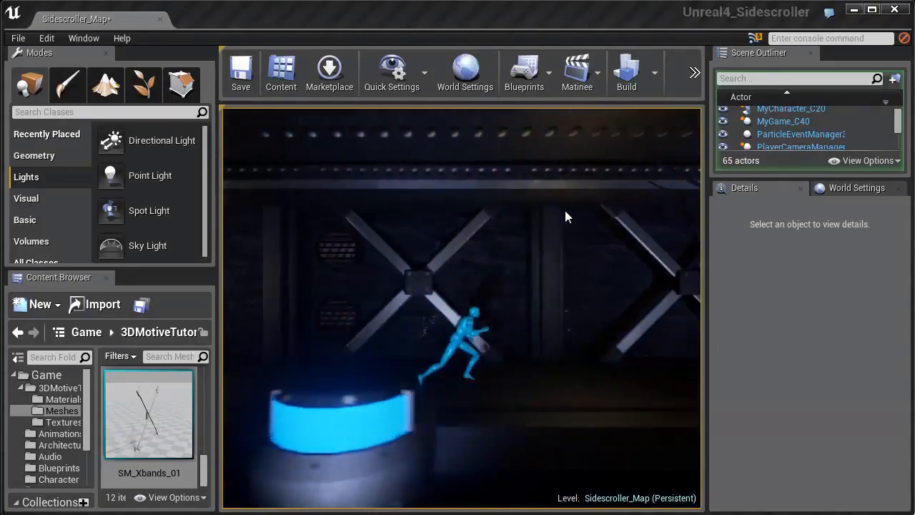
pyautogui.press('space')
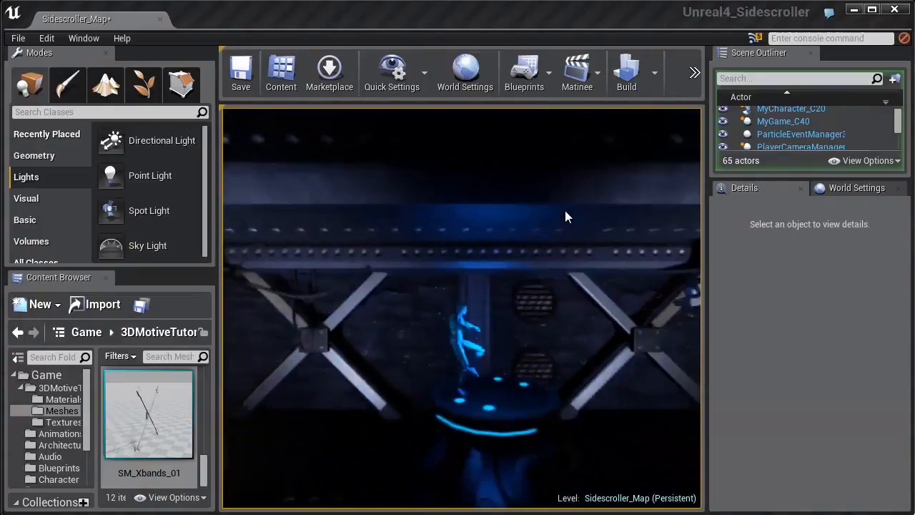
pyautogui.press('a')
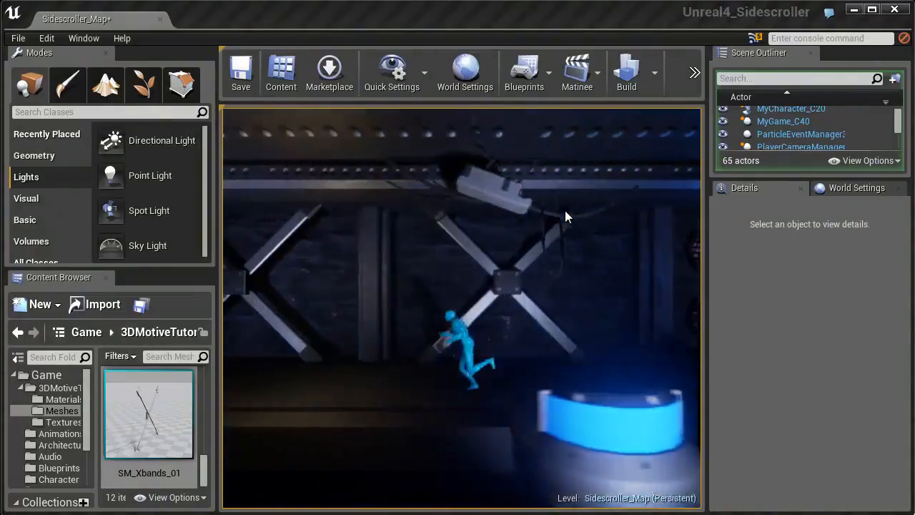
pyautogui.press('Escape')
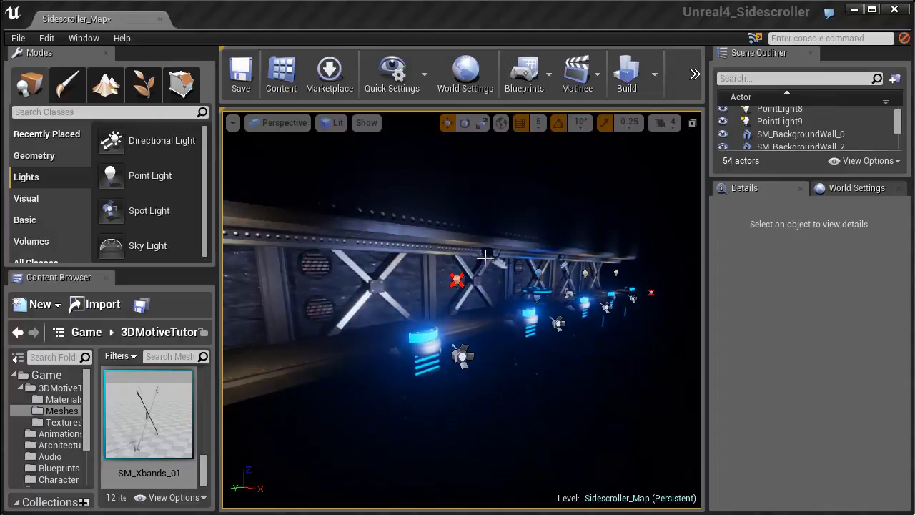
# - Add a Lightmass Importance Volume in front of the wall and scale it up to start enclosing the level
pyautogui.click(46, 242)
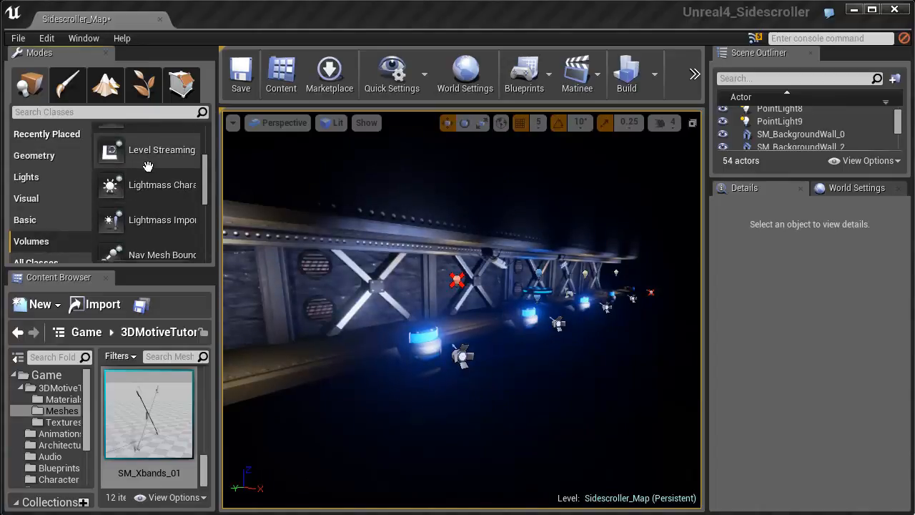
pyautogui.moveTo(126, 203); pyautogui.dragTo(399, 294)
pyautogui.moveTo(423, 303); pyautogui.dragTo(486, 293, button='right')
pyautogui.press('e')
pyautogui.press('r')
pyautogui.moveTo(409, 297); pyautogui.dragTo(387, 294, button='right')
pyautogui.press('w')
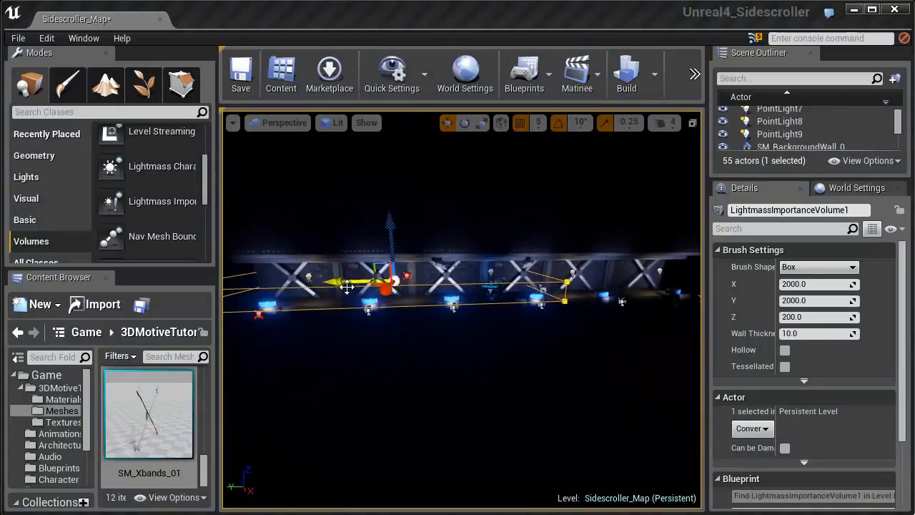
# - Move the Lightmass Importance Volume along the wall and enlarge it so it encloses the whole lit level
pyautogui.moveTo(367, 280); pyautogui.dragTo(483, 276)
pyautogui.press('e')
pyautogui.press('r')
pyautogui.press('w')
pyautogui.moveTo(467, 239)
pyautogui.keyDown('alt'); pyautogui.mouseDown()
pyautogui.moveTo(475, 257)
pyautogui.moveTo(547, 258)
pyautogui.moveTo(470, 259)
pyautogui.moveTo(455, 242)
pyautogui.mouseUp(); pyautogui.keyUp('alt')
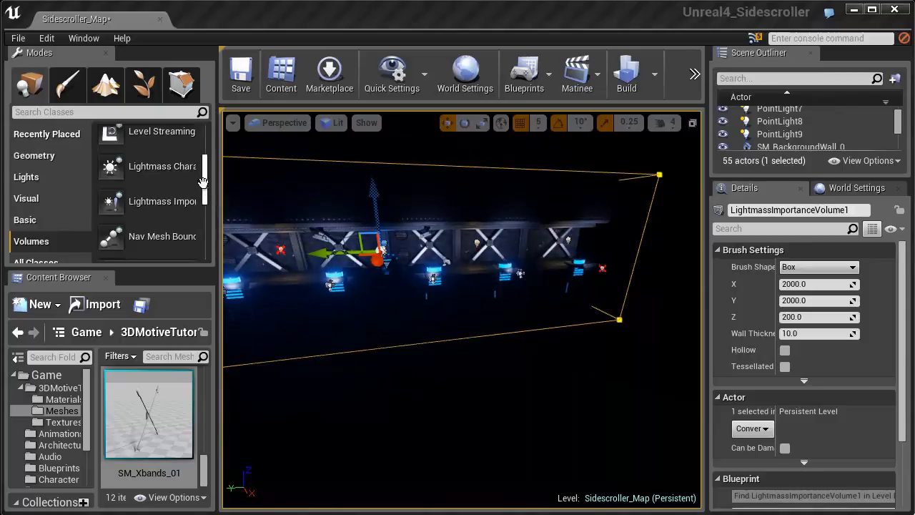
# - Place a Sphere Reflection Capture near a glowing canister and lift it in front of the wall
pyautogui.click(92, 204)
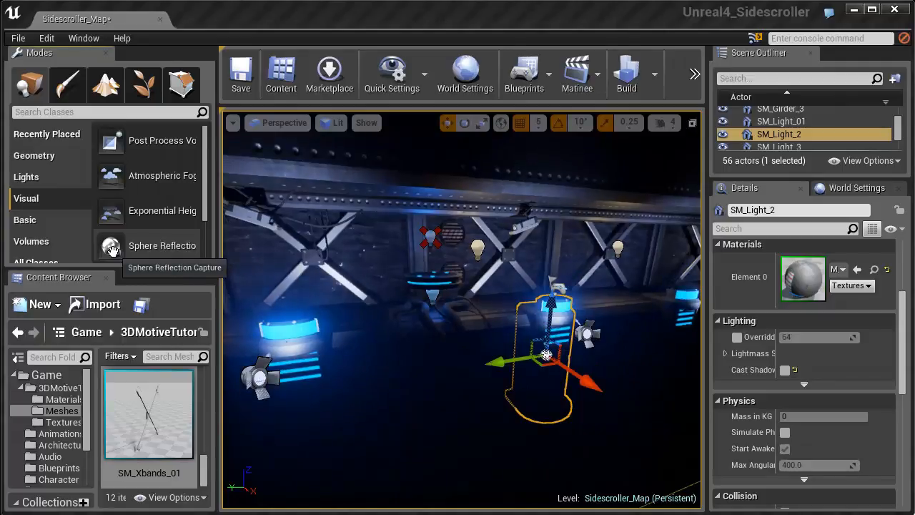
pyautogui.moveTo(112, 250); pyautogui.dragTo(365, 308)
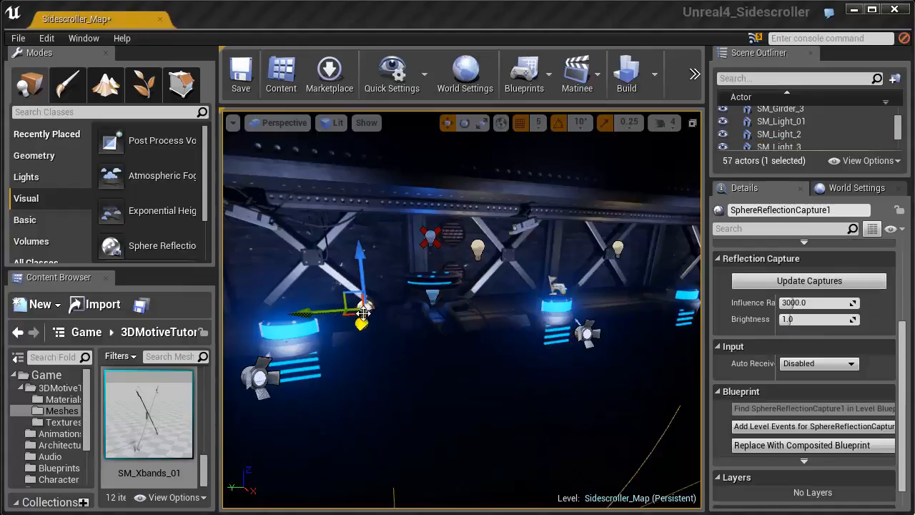
pyautogui.press('f')
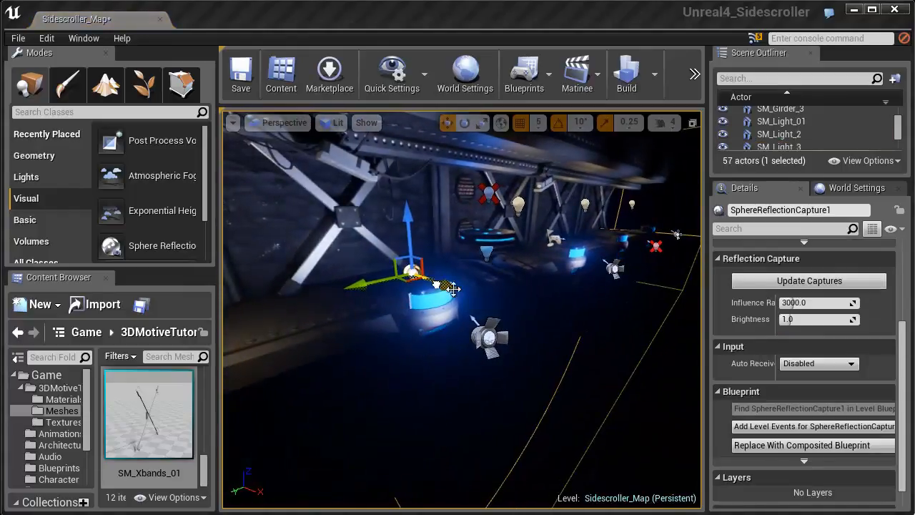
pyautogui.moveTo(434, 230); pyautogui.dragTo(434, 175)
pyautogui.moveTo(409, 194); pyautogui.dragTo(445, 187, button='right')
pyautogui.press('s')
pyautogui.press('a')
pyautogui.press('w')
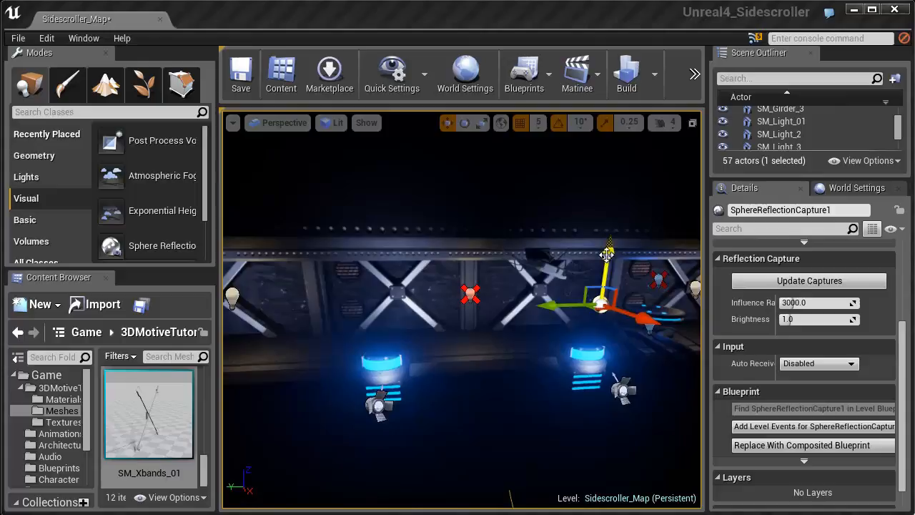
# - Raise the reflection capture slightly and move it along the wall to the first braced panels, beside the end warm light
pyautogui.moveTo(607, 255); pyautogui.dragTo(607, 242)
pyautogui.moveTo(541, 293); pyautogui.dragTo(270, 296)
pyautogui.press('f')
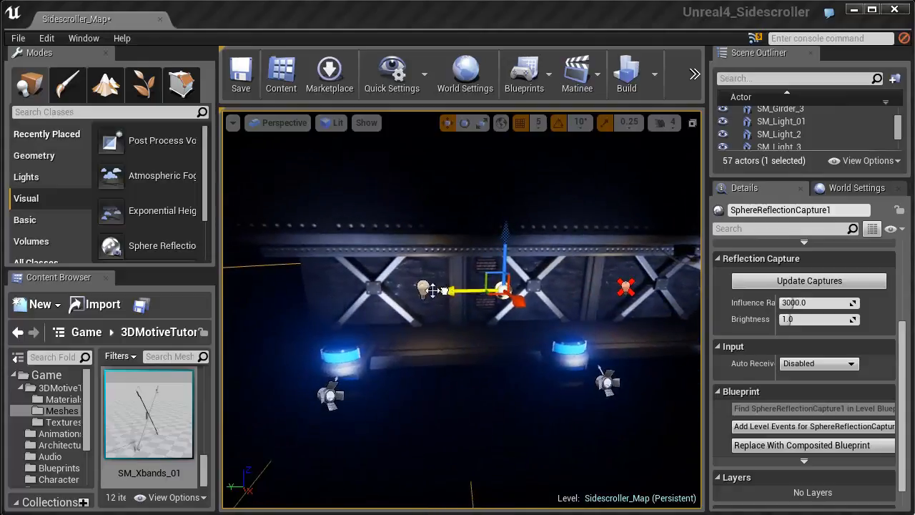
pyautogui.moveTo(437, 315); pyautogui.dragTo(383, 325, button='right')
# - Duplicate the reflection capture twice along the wall, one copy by the round platform and one near the opposite end
pyautogui.keyDown('alt'); pyautogui.moveTo(331, 320); pyautogui.dragTo(552, 308); pyautogui.keyUp('alt')
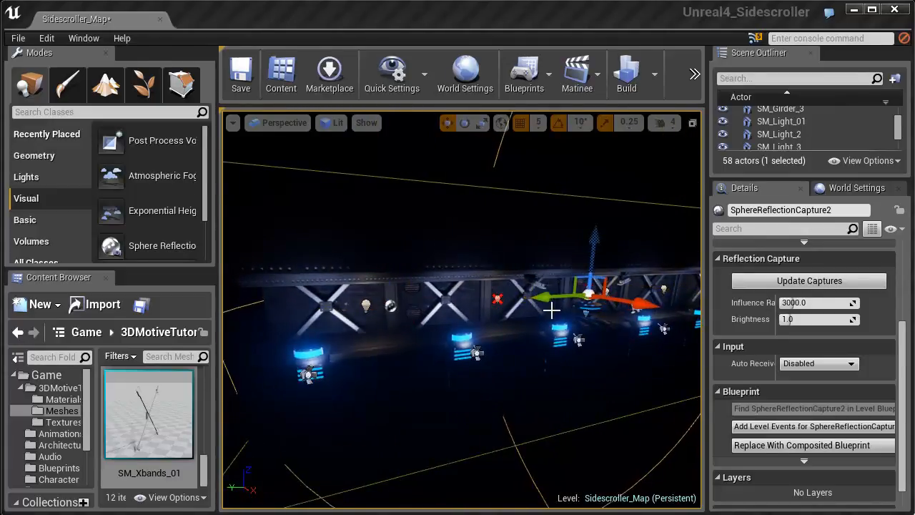
pyautogui.press('f')
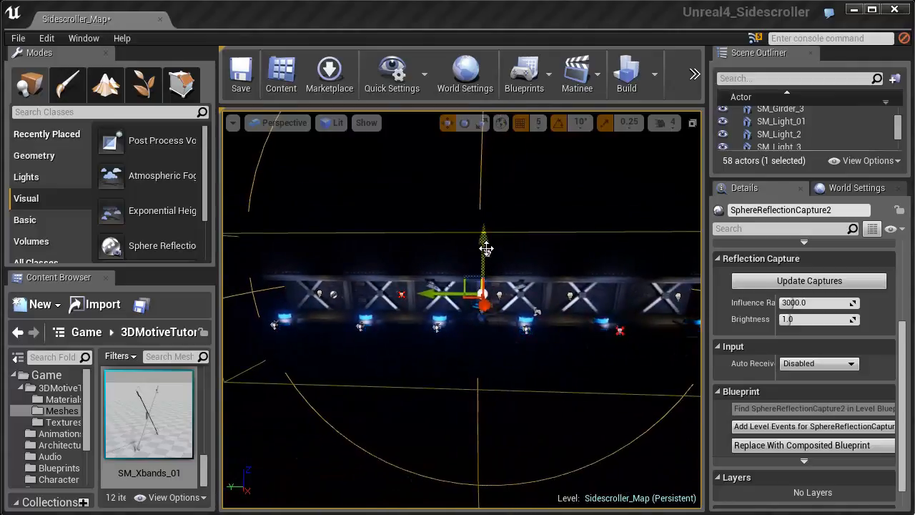
pyautogui.keyDown('alt'); pyautogui.moveTo(449, 289); pyautogui.dragTo(625, 294); pyautogui.keyUp('alt')
pyautogui.moveTo(674, 246); pyautogui.dragTo(681, 249)
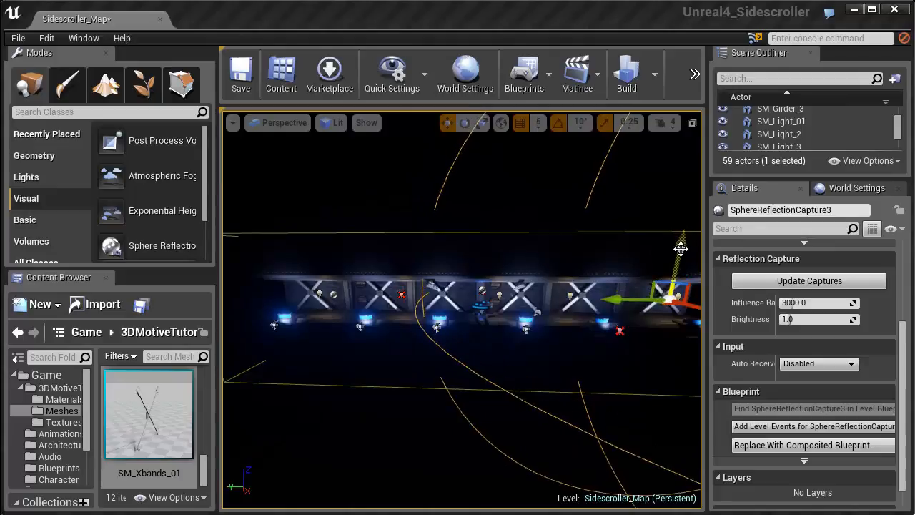
# - Update the captures with each of the three sphere reflection captures selected in turn
pyautogui.click(756, 279)
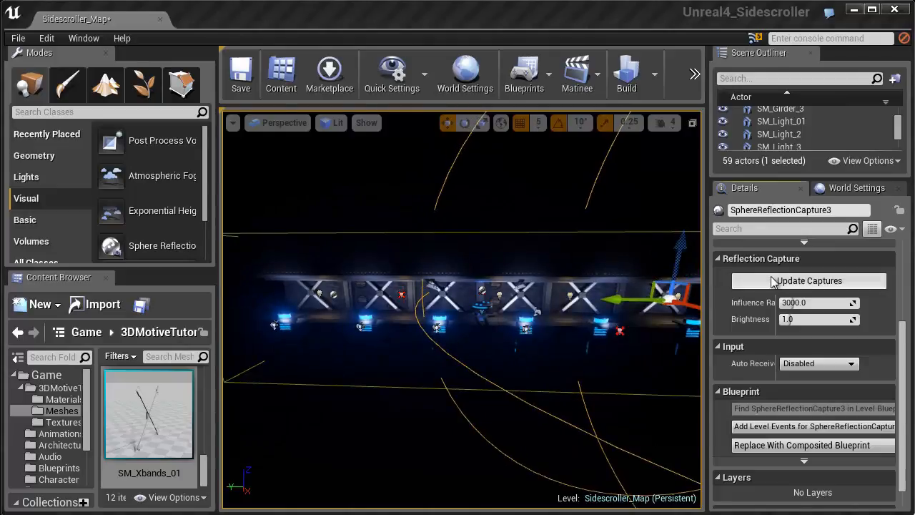
pyautogui.click(482, 289)
pyautogui.click(802, 285)
pyautogui.click(319, 291)
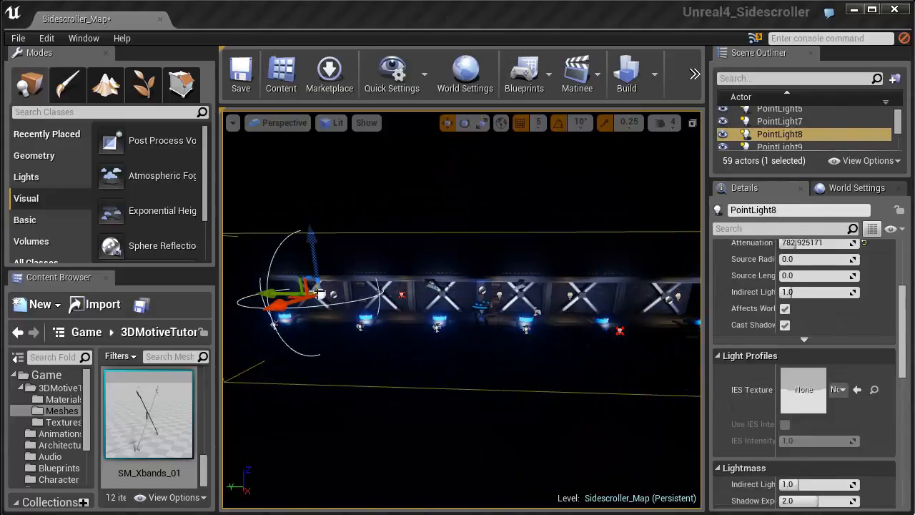
pyautogui.press('w')
pyautogui.moveTo(335, 303); pyautogui.dragTo(322, 301, button='right')
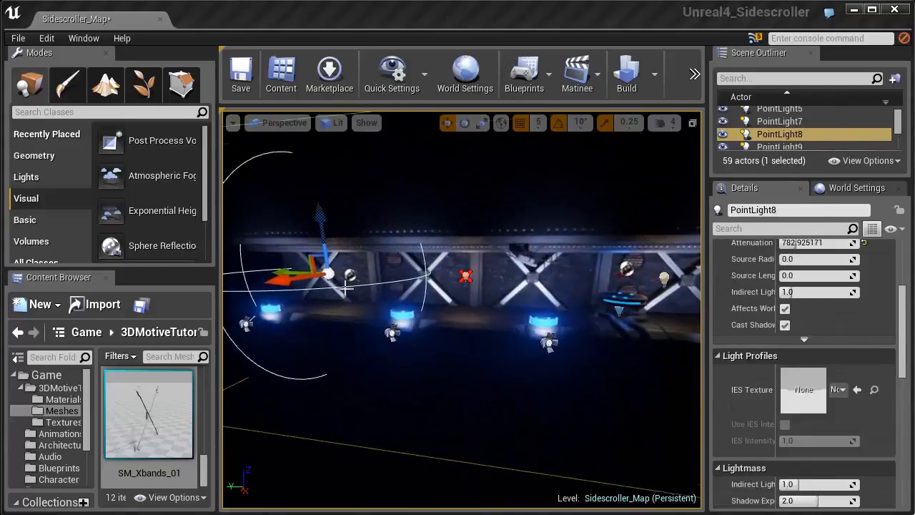
pyautogui.click(346, 275)
pyautogui.click(777, 285)
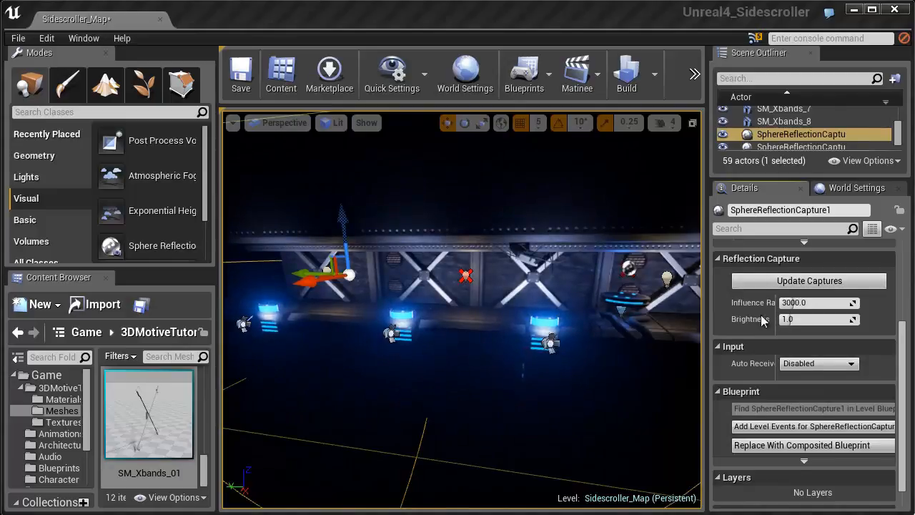
# - Play-test the level, running and jumping the character both ways along the wall, and end the play session
pyautogui.scroll(-1, 762, 316)
pyautogui.scroll(1, 760, 314)
pyautogui.moveTo(535, 317); pyautogui.dragTo(441, 333, button='right')
pyautogui.press('w')
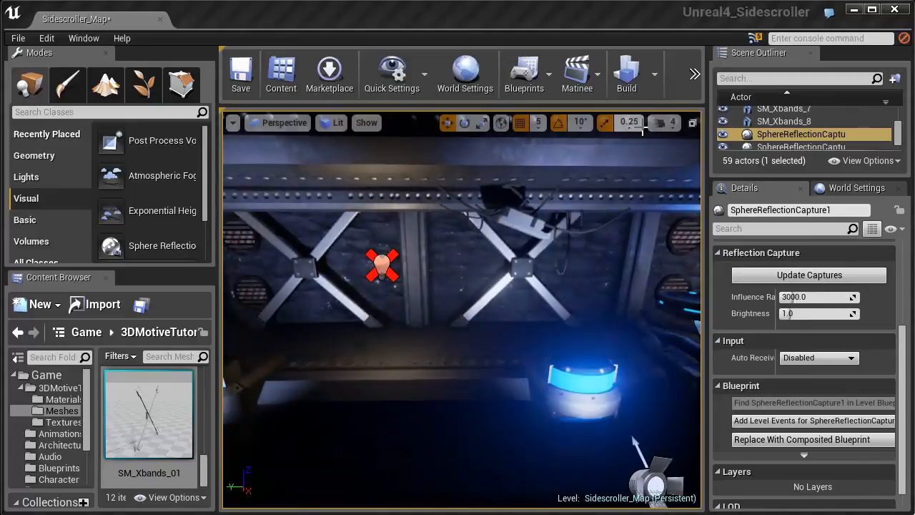
pyautogui.click(694, 74)
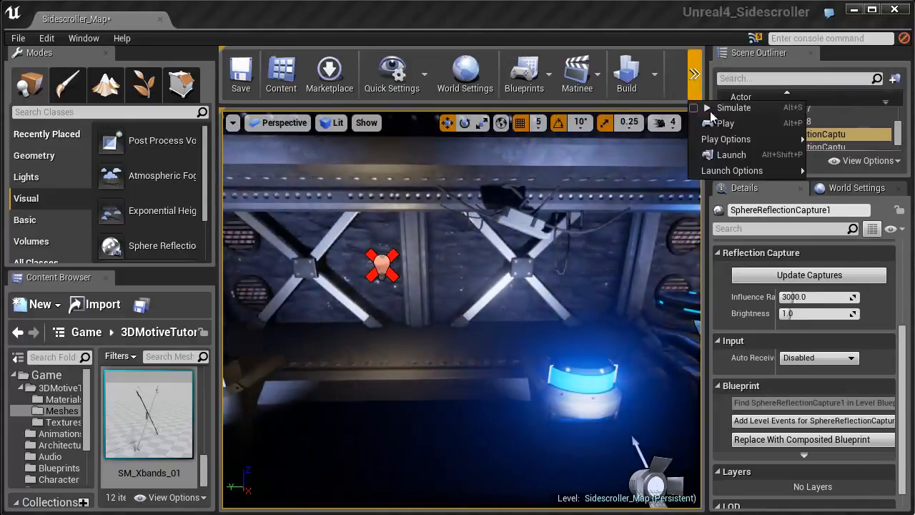
pyautogui.click(722, 123)
pyautogui.click(509, 260)
pyautogui.press('d')
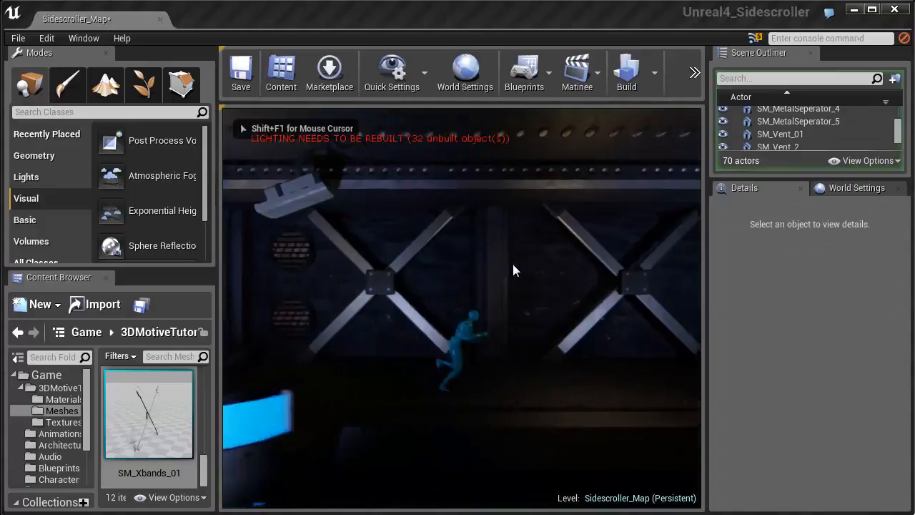
pyautogui.press('a')
pyautogui.press('d')
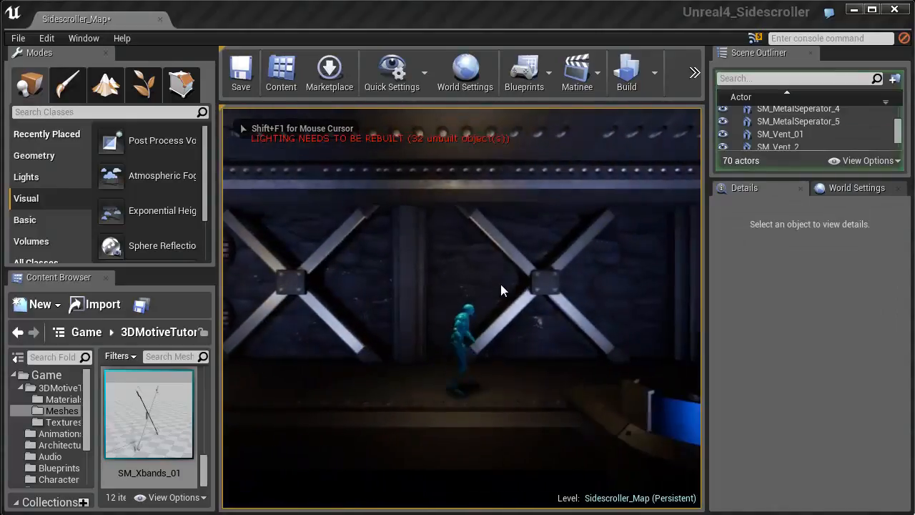
pyautogui.press('space')
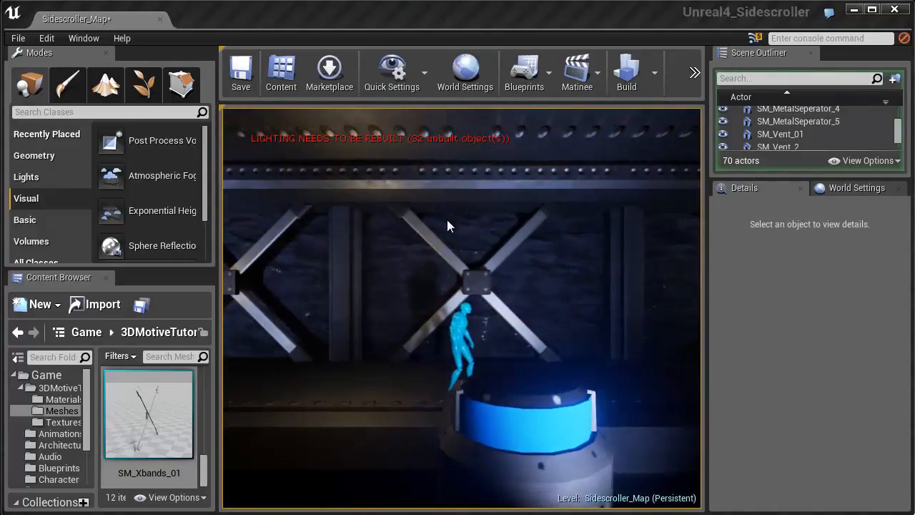
pyautogui.press('a')
pyautogui.press('space')
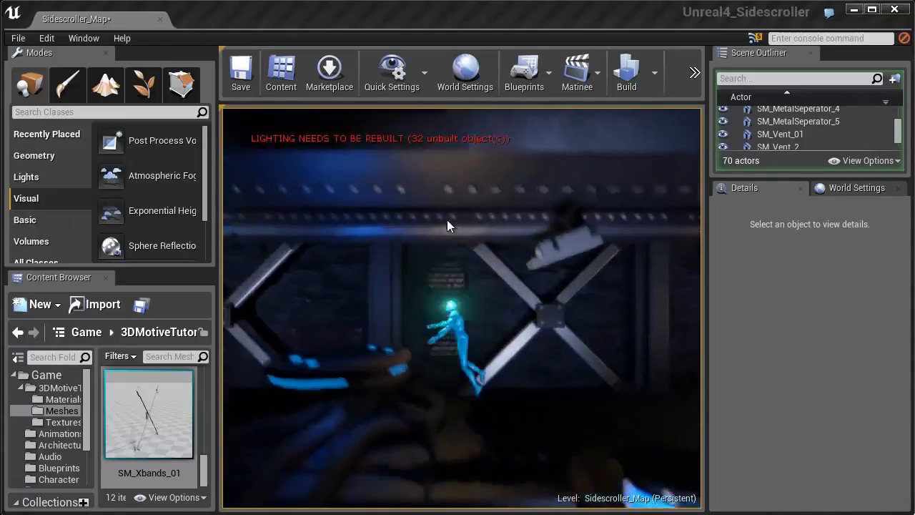
pyautogui.press('space')
pyautogui.press('a')
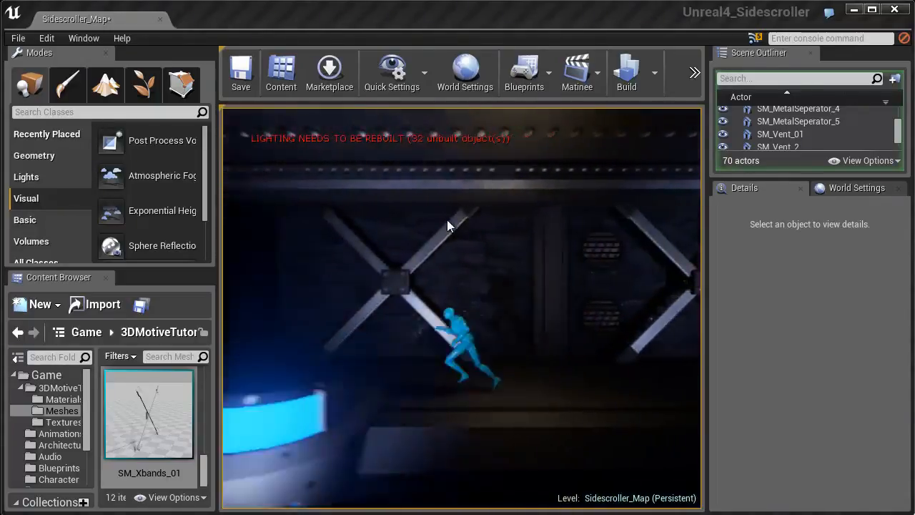
pyautogui.press('d')
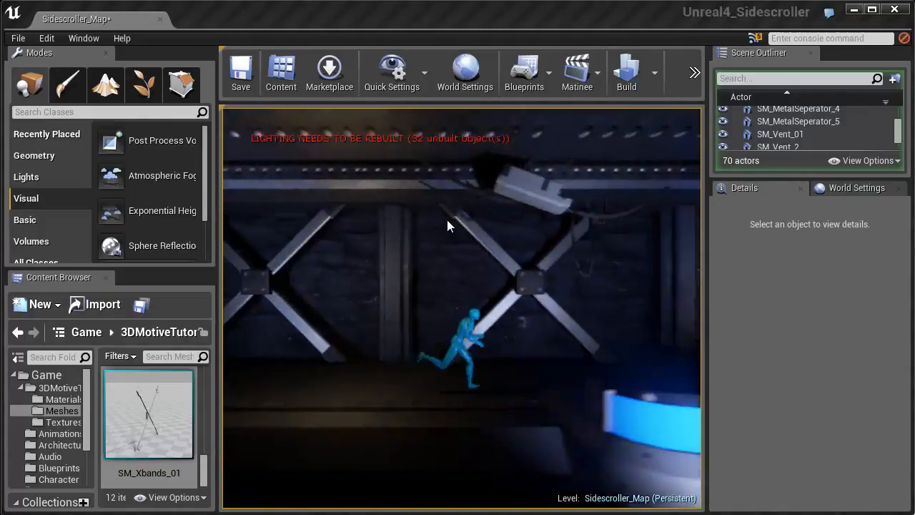
pyautogui.press('space')
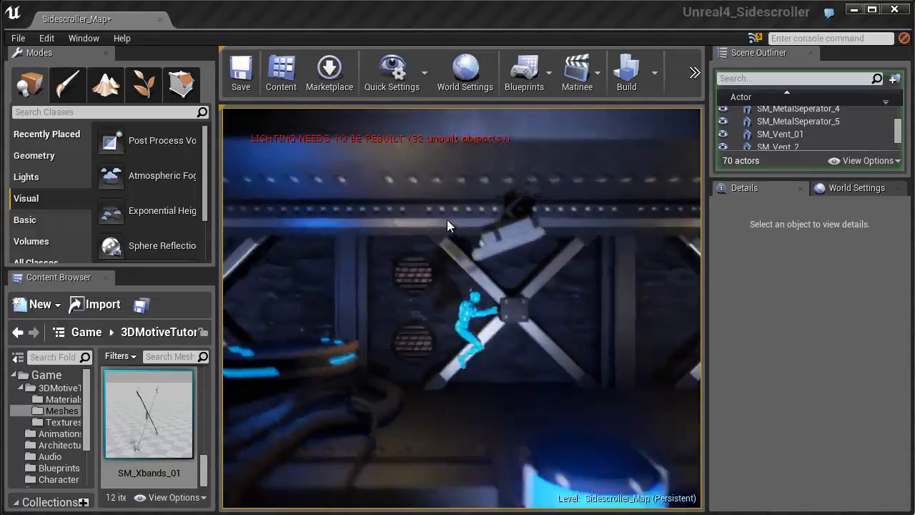
pyautogui.press('a')
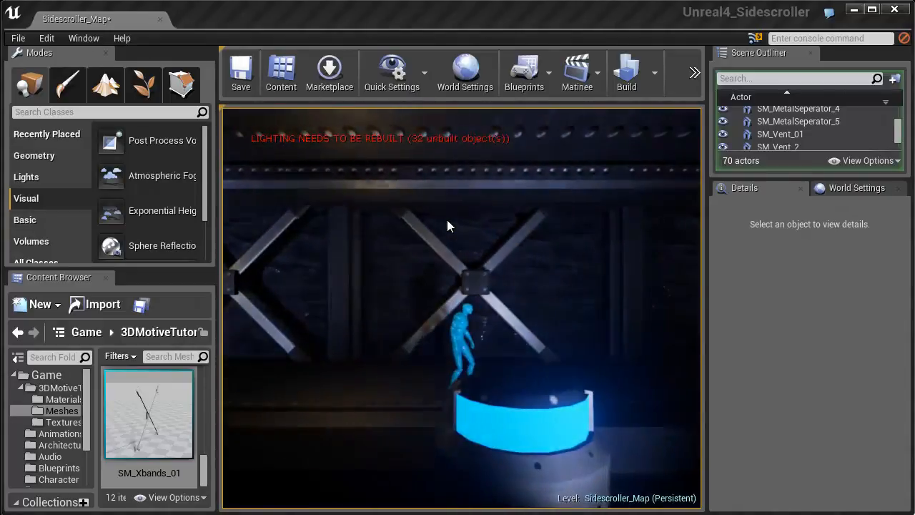
pyautogui.press('space')
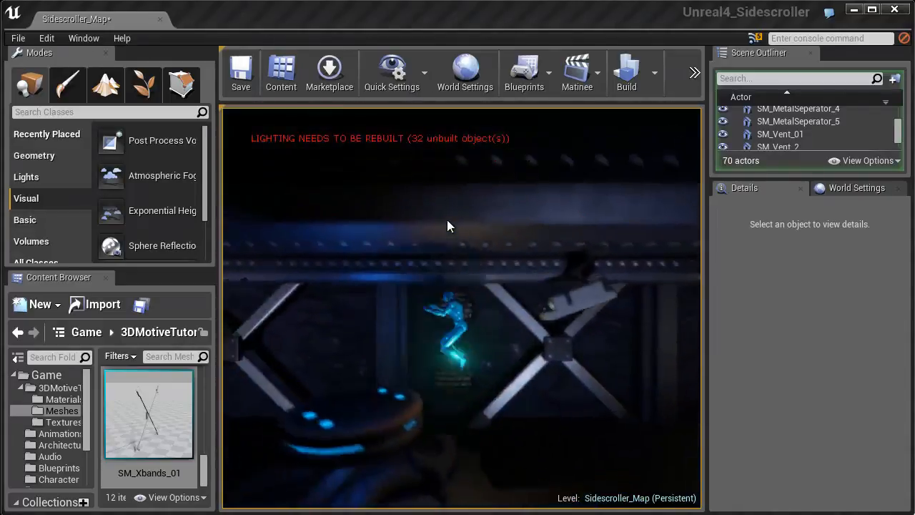
pyautogui.press('Escape')
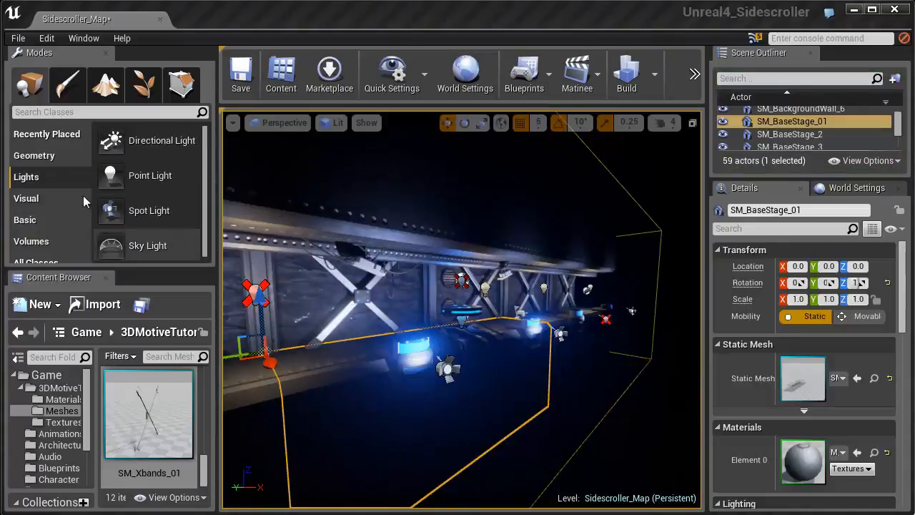
# - Place a Post Process Volume in the level in front of the braced wall panels
pyautogui.click(46, 196)
pyautogui.moveTo(116, 196); pyautogui.dragTo(404, 271)
pyautogui.scroll(-5, 404, 271)
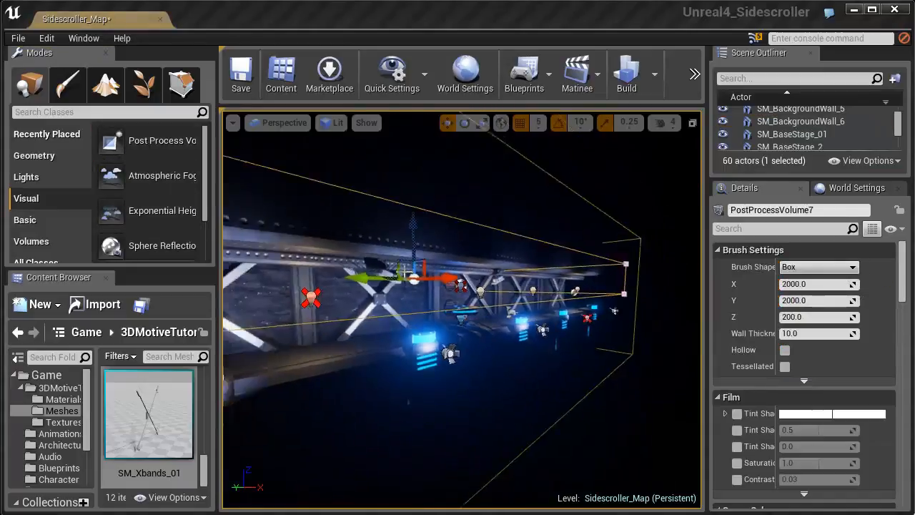
# - Scale up the post process volume and move it so that it encloses the whole length of the lit wall
pyautogui.press('space')
pyautogui.press('space')
pyautogui.moveTo(395, 238); pyautogui.dragTo(387, 112)
pyautogui.press('space')
pyautogui.moveTo(397, 248); pyautogui.dragTo(398, 268)
pyautogui.moveTo(397, 266); pyautogui.dragTo(333, 260, button='right')
pyautogui.moveTo(332, 260); pyautogui.dragTo(319, 295)
pyautogui.press('space')
pyautogui.press('space')
pyautogui.moveTo(317, 290); pyautogui.dragTo(372, 299, button='right')
pyautogui.press('space')
pyautogui.moveTo(489, 294); pyautogui.dragTo(503, 294)
# - Enable the post process volume's Vignette Intensity at 1.0 and set its Bloom Intensity to 0.424779
pyautogui.scroll(-7, 861, 354)
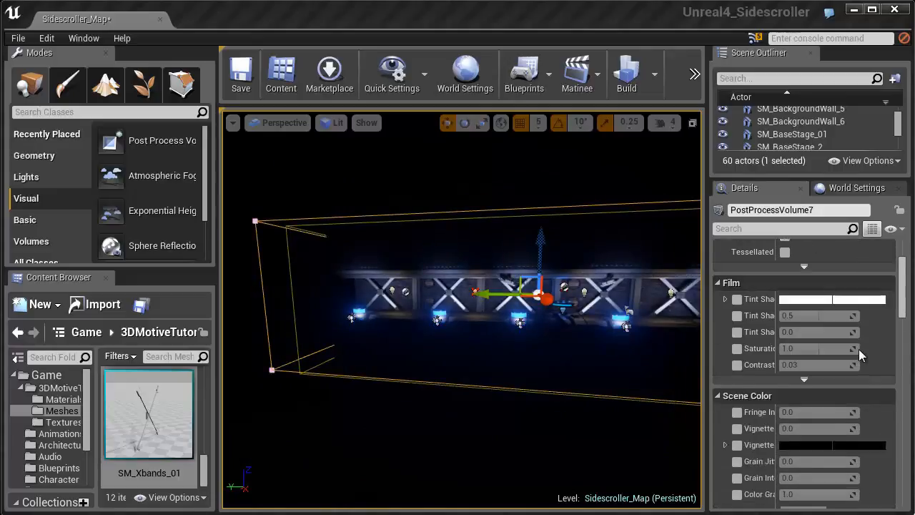
pyautogui.click(737, 383)
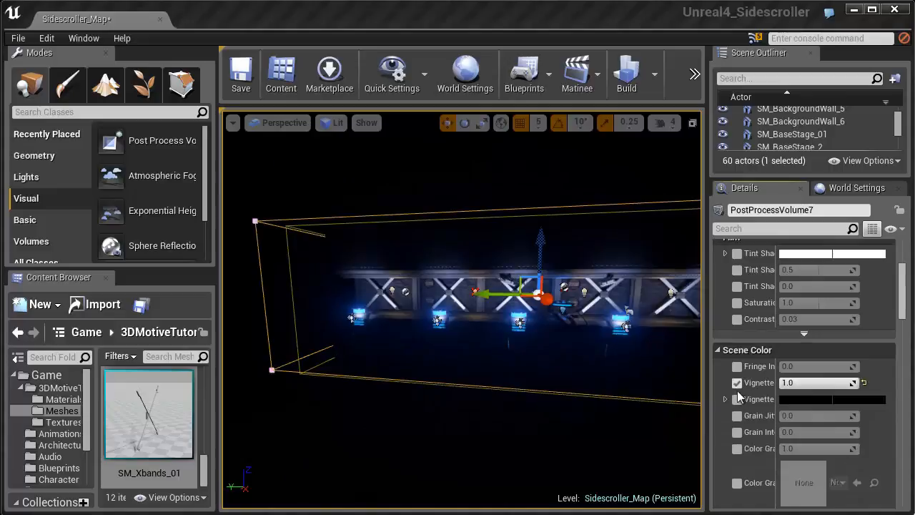
pyautogui.scroll(-5, 750, 402)
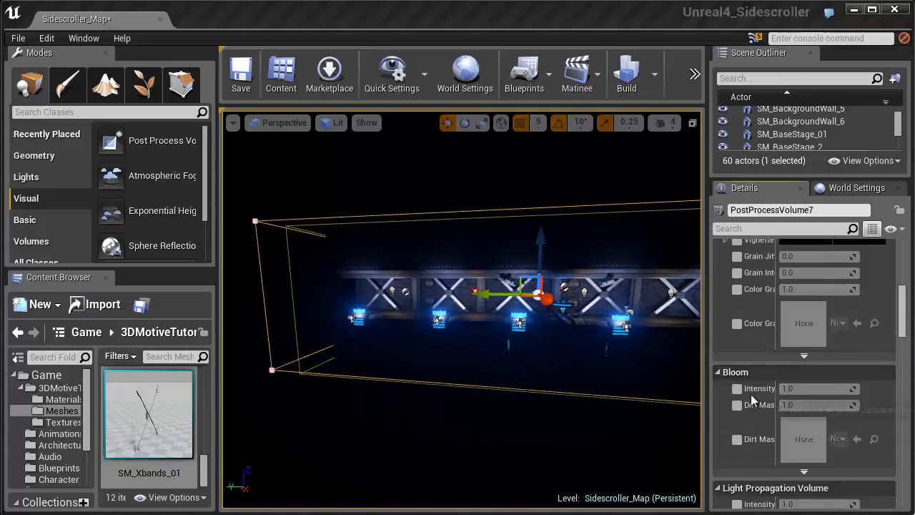
pyautogui.click(737, 388)
pyautogui.moveTo(786, 388); pyautogui.dragTo(805, 388)
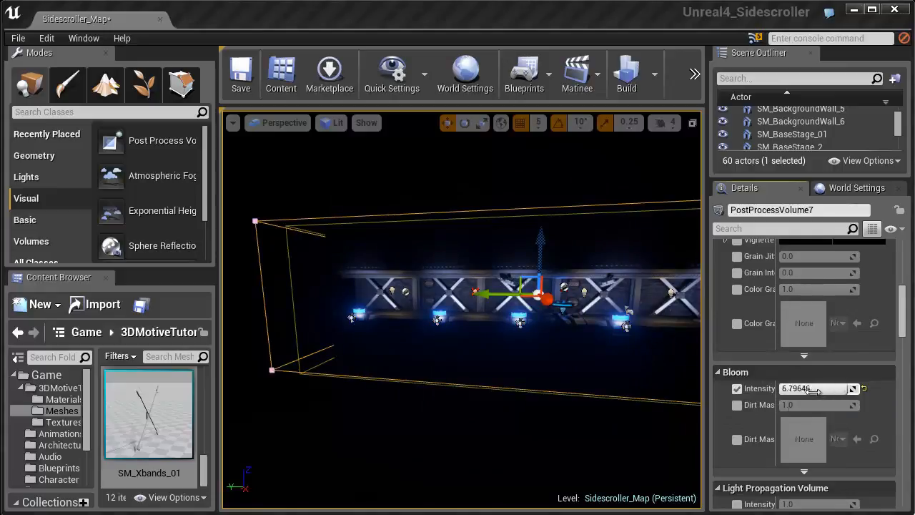
pyautogui.scroll(10, 543, 374)
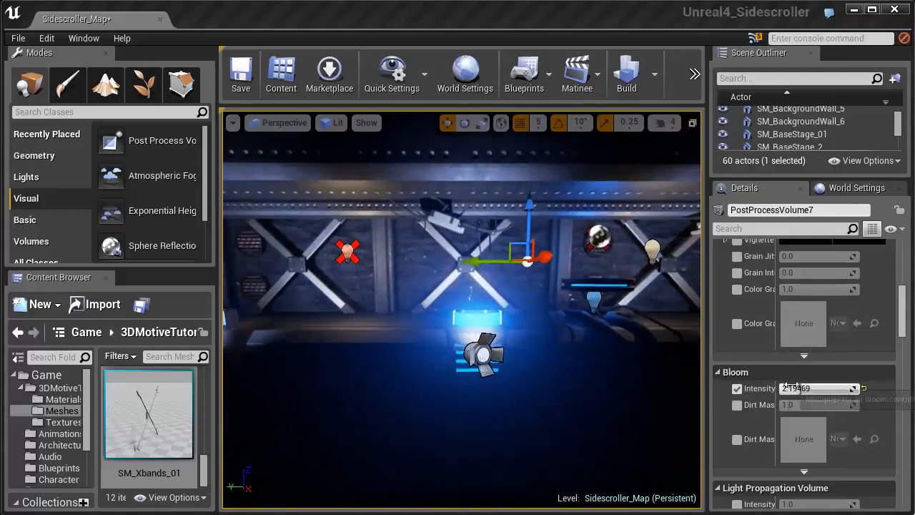
pyautogui.moveTo(779, 389); pyautogui.dragTo(760, 388)
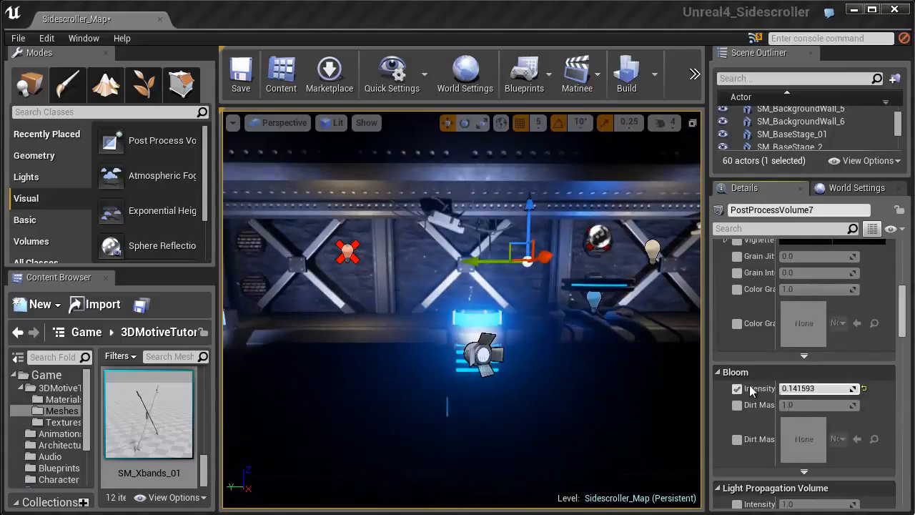
pyautogui.moveTo(786, 388); pyautogui.dragTo(784, 389)
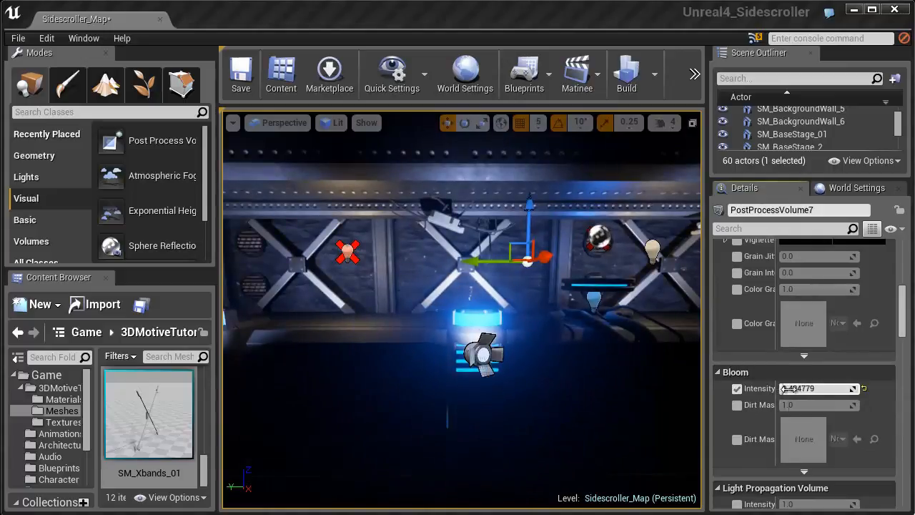
# - Set the post process volume's Ambient Occlusion Intensity to 0.615044 and its Radius to about 45.3
pyautogui.scroll(-6, 743, 392)
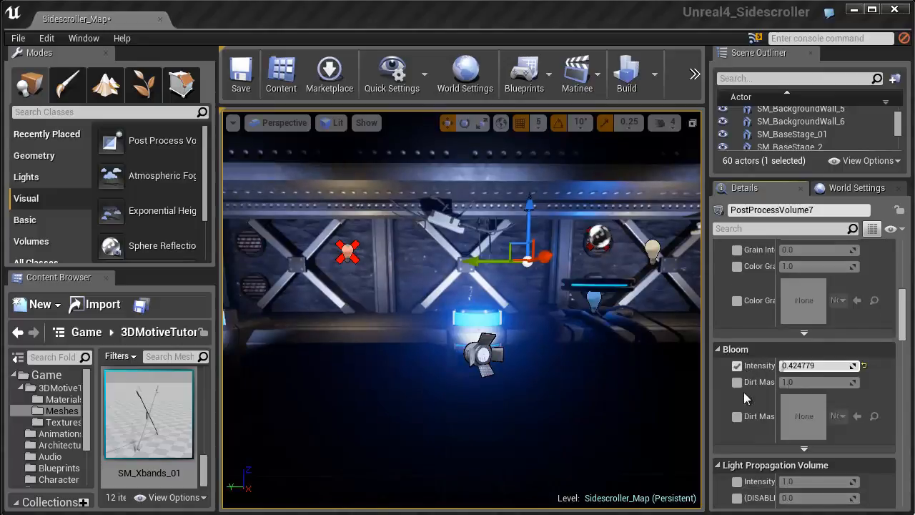
pyautogui.scroll(-5, 744, 394)
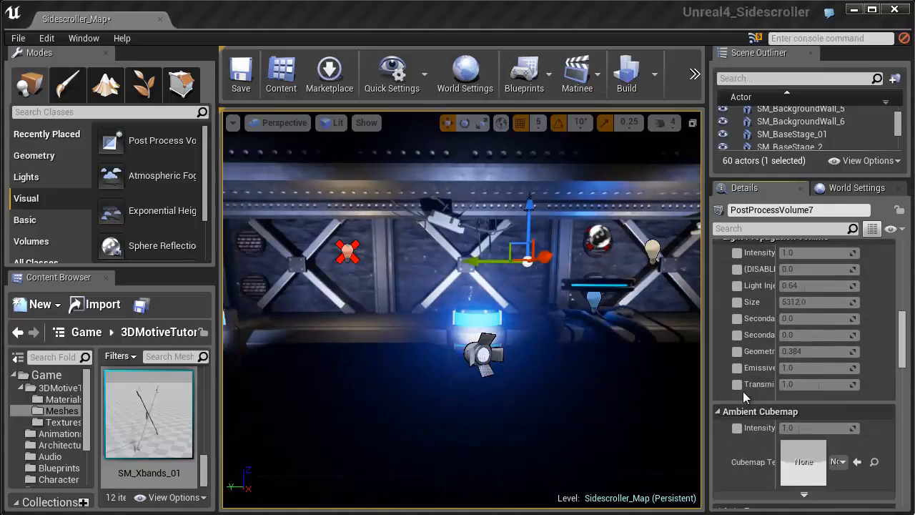
pyautogui.scroll(-5, 756, 384)
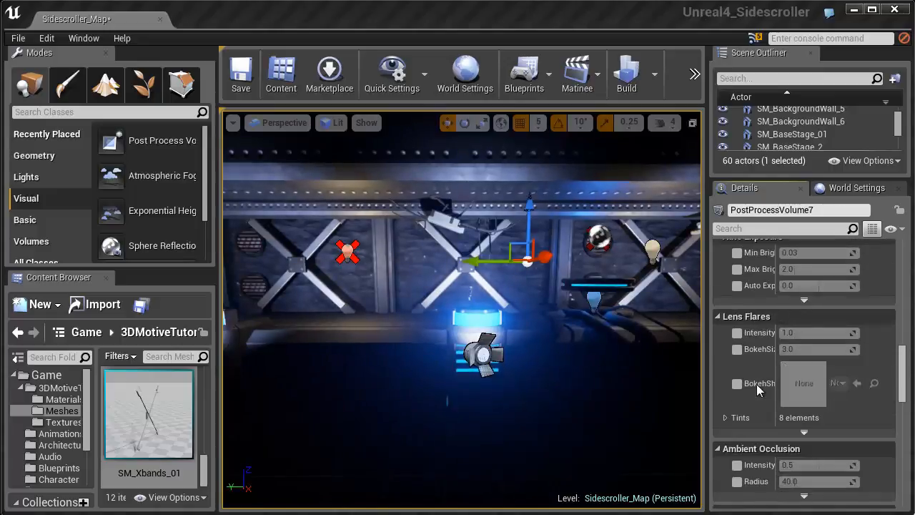
pyautogui.click(737, 397)
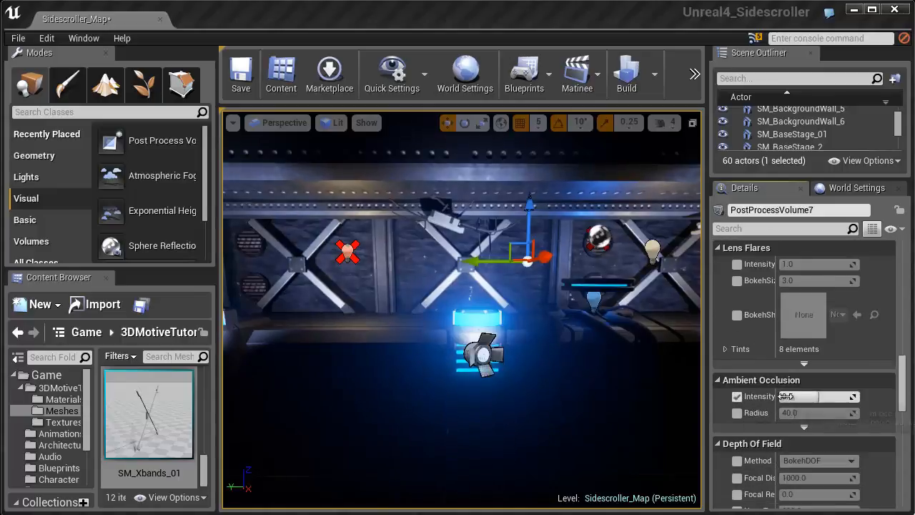
pyautogui.moveTo(797, 396); pyautogui.dragTo(818, 397)
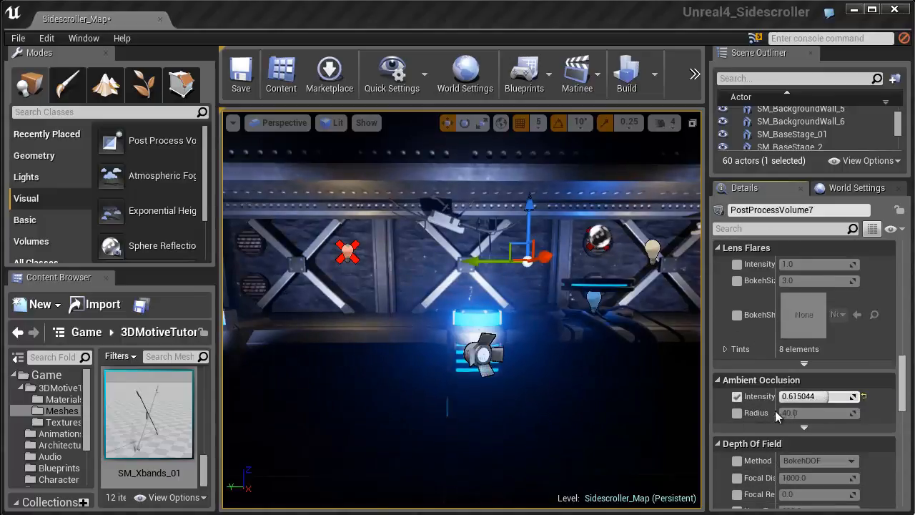
pyautogui.click(737, 413)
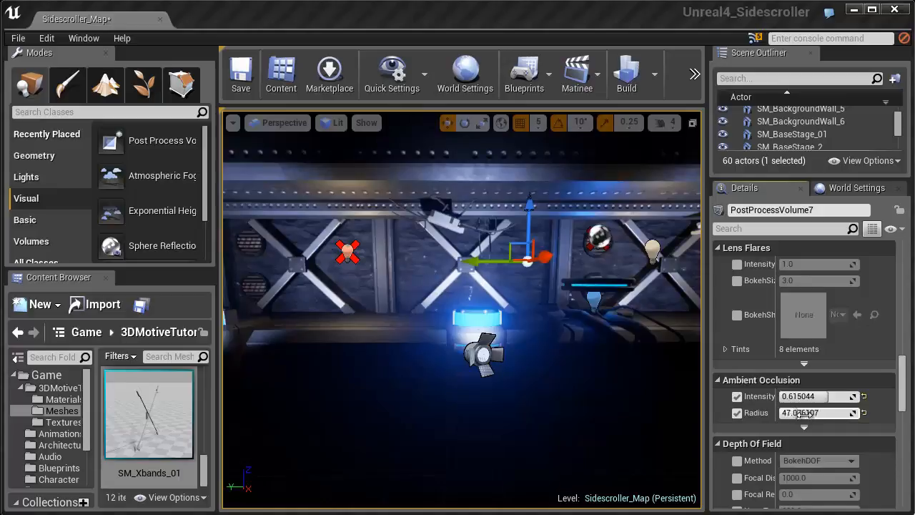
pyautogui.click(807, 414)
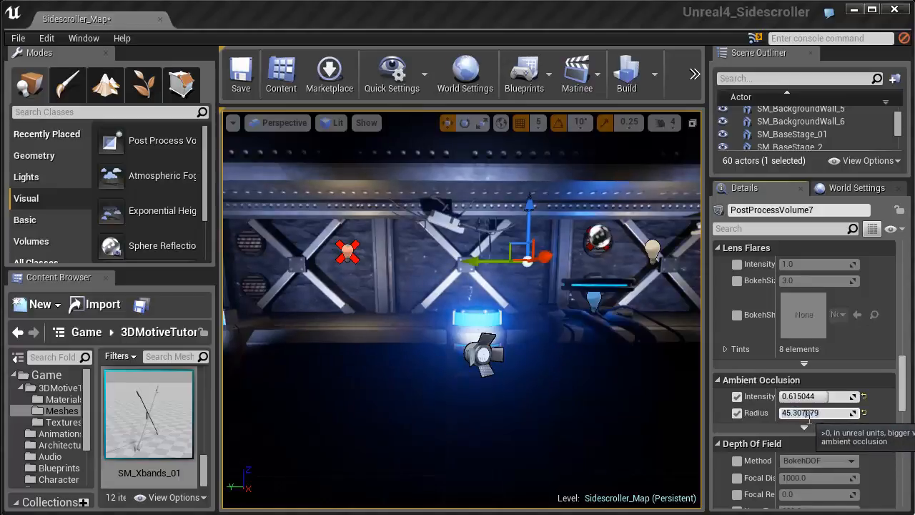
# - Enable the Motion Blur Amount and Max overrides on the post process volume and raise the amount
pyautogui.scroll(-4, 816, 411)
pyautogui.scroll(-4, 817, 410)
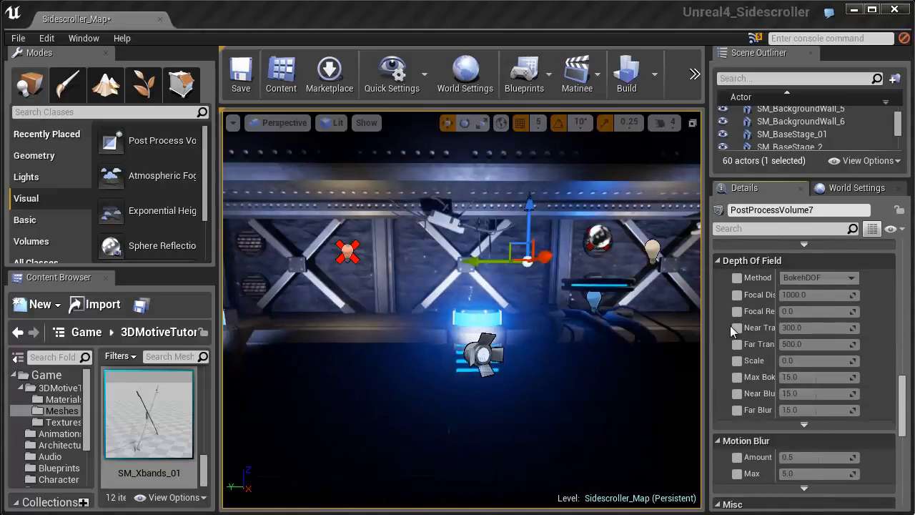
pyautogui.click(737, 458)
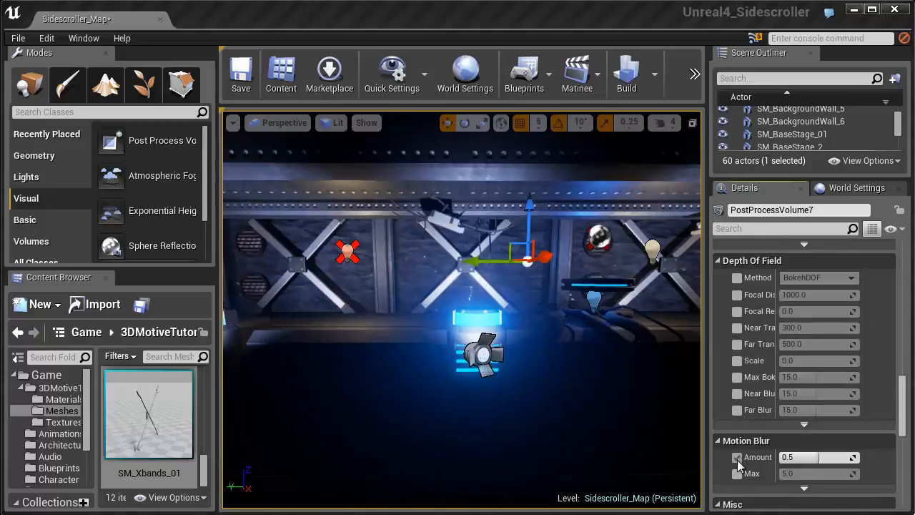
pyautogui.click(737, 474)
pyautogui.moveTo(784, 464); pyautogui.dragTo(836, 458)
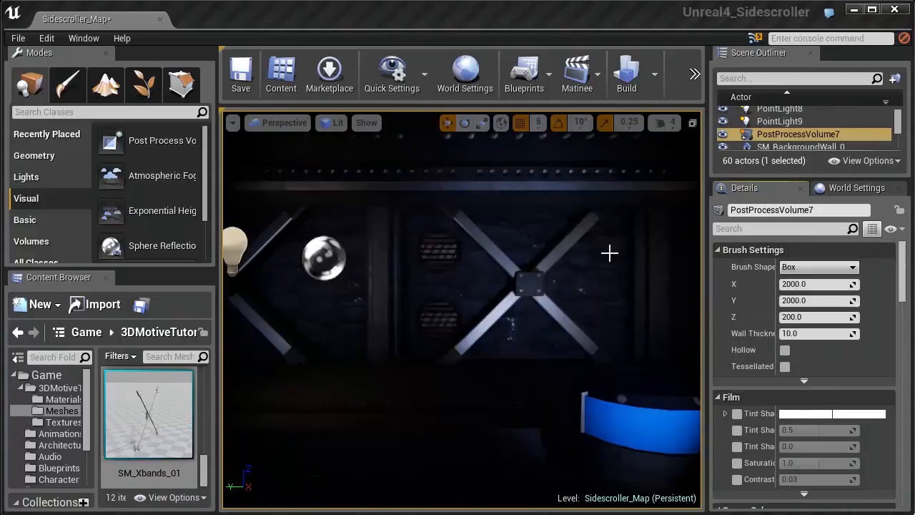
# - Play-test the level with the post process settings, running the character both ways, and end the play session
pyautogui.click(694, 72)
pyautogui.click(715, 127)
pyautogui.click(558, 238)
pyautogui.press('d')
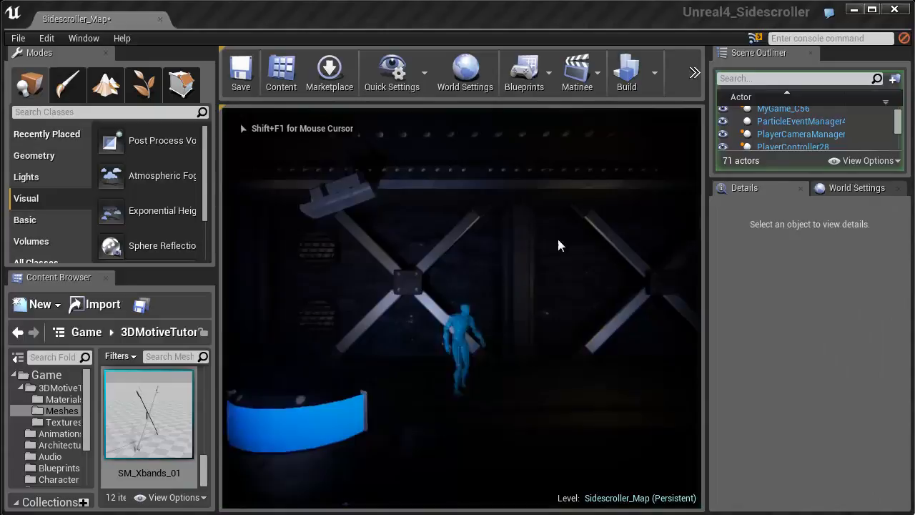
pyautogui.press('a')
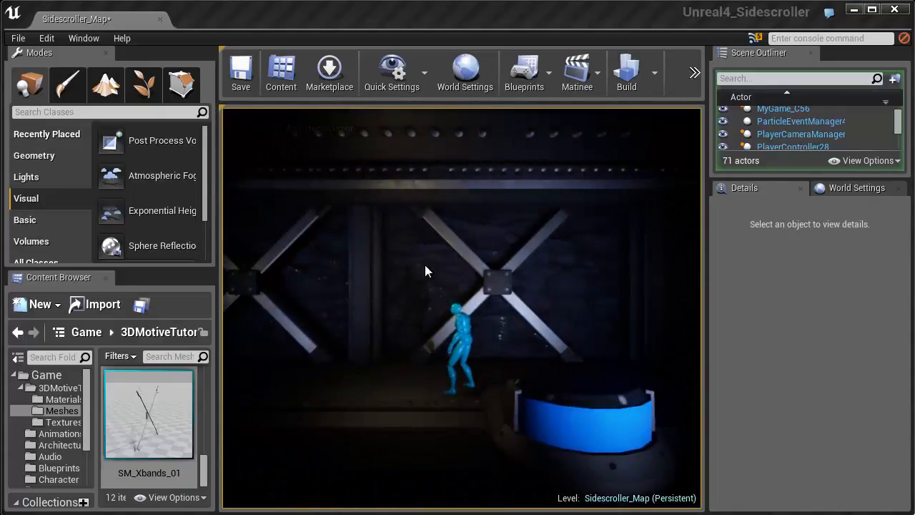
pyautogui.press('Escape')
# - Lower the post process volume's Vignette Intensity to about 0.53
pyautogui.press('s')
pyautogui.moveTo(505, 241); pyautogui.dragTo(571, 241, button='right')
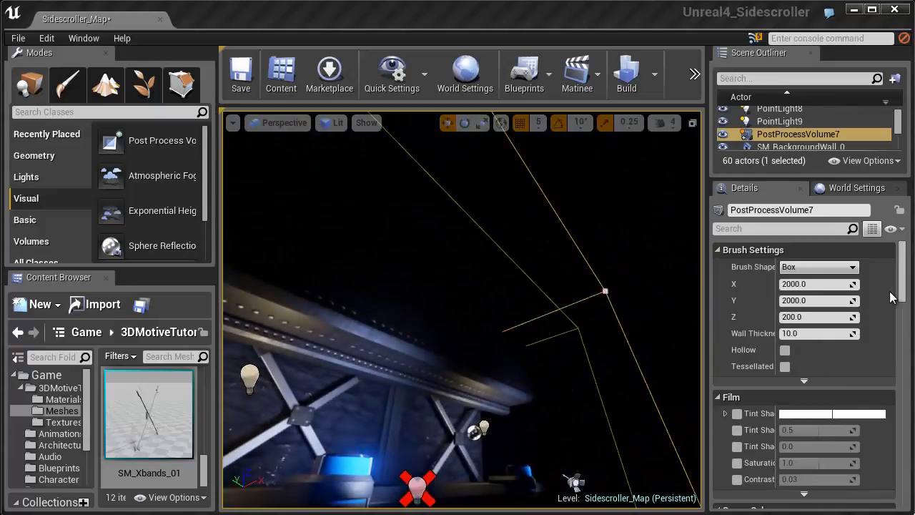
pyautogui.scroll(-5, 903, 297)
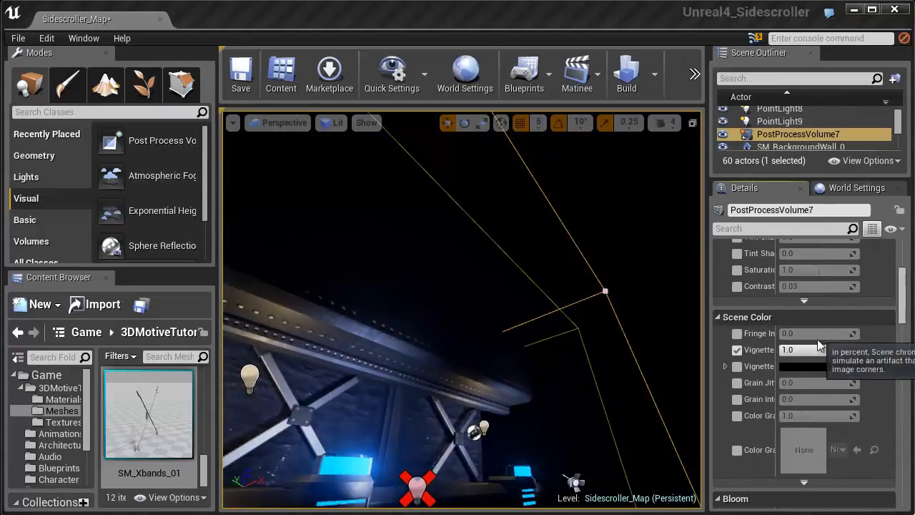
pyautogui.moveTo(810, 350); pyautogui.dragTo(808, 350)
pyautogui.moveTo(796, 352); pyautogui.dragTo(758, 352)
# - Play-test the level again with the softer vignette, running the character in both directions
pyautogui.click(694, 74)
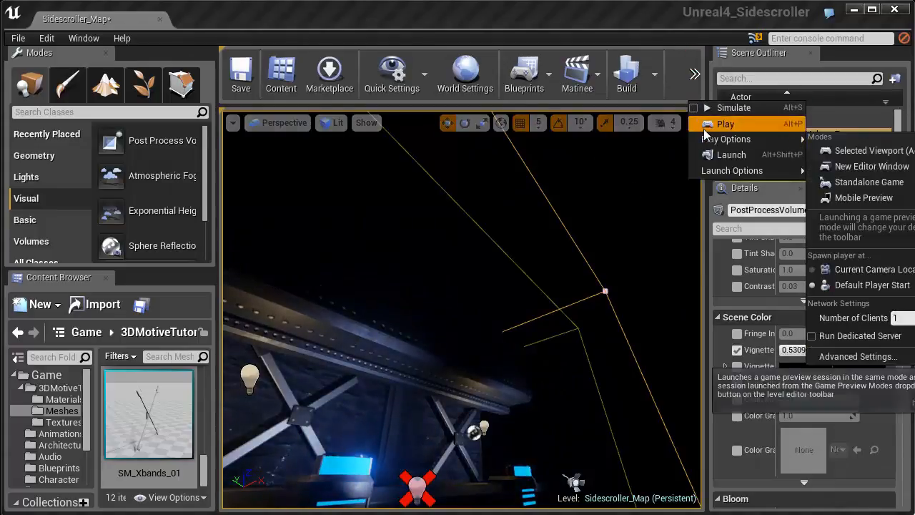
pyautogui.click(724, 123)
pyautogui.press('d')
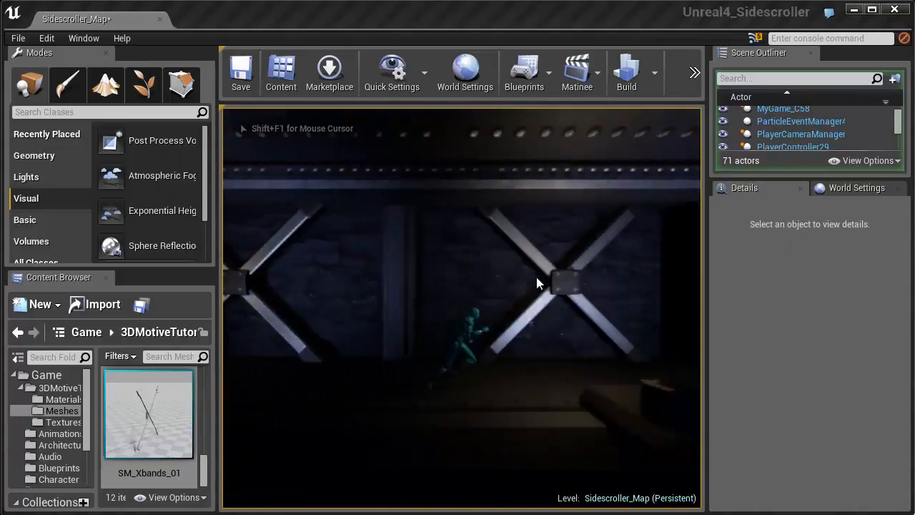
pyautogui.press('a')
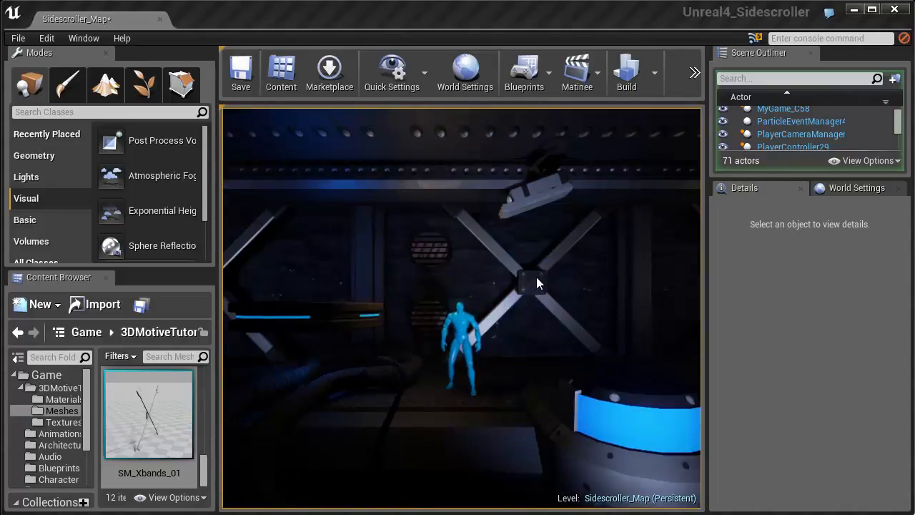